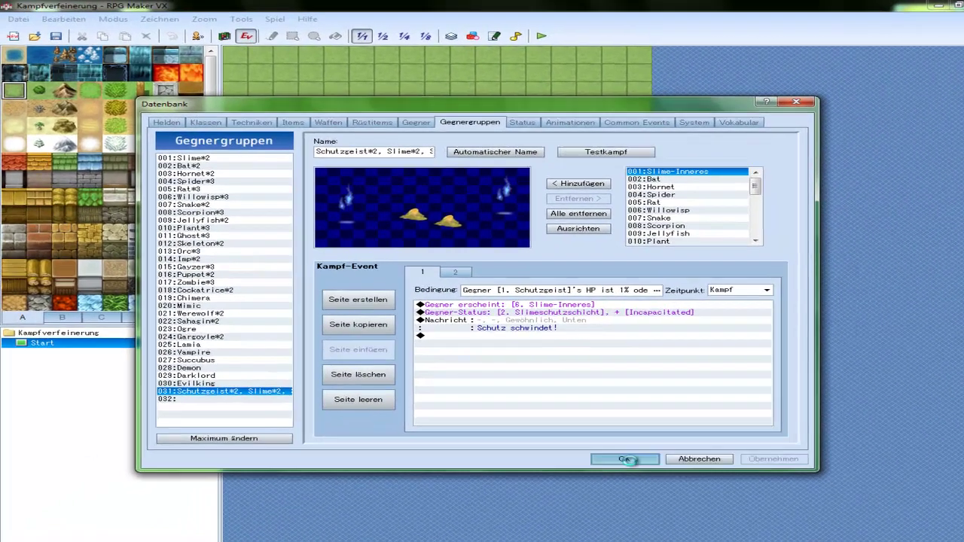
- Confirm the database settings and start a test battle against enemy group 031 with the level 1 hero
{"action": "left_click", "coordinate": [595, 437]}
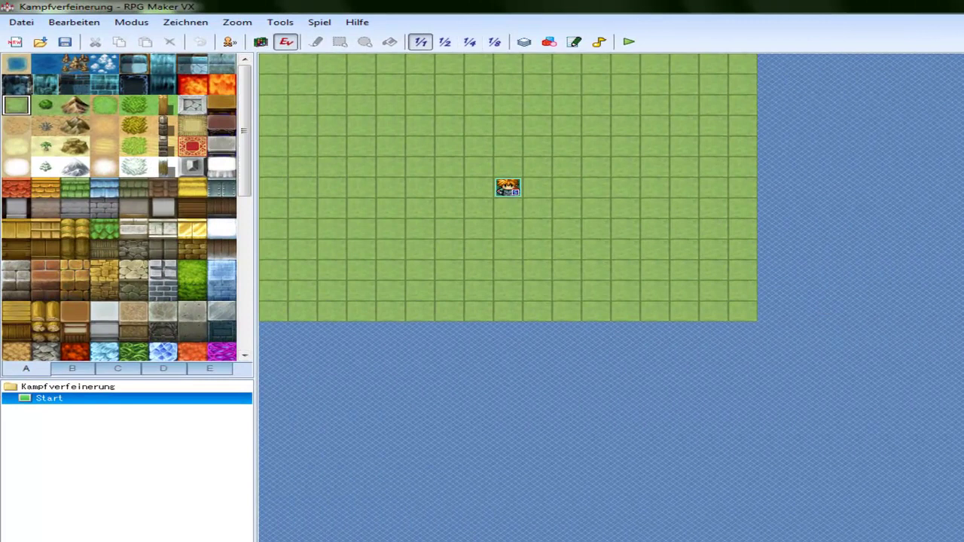
{"action": "key", "text": "F12"}
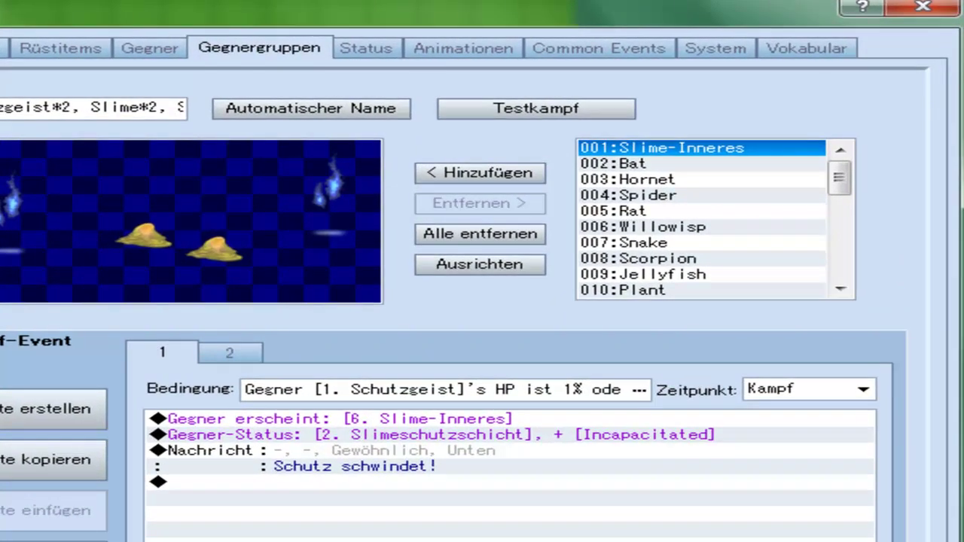
{"action": "left_click", "coordinate": [467, 108]}
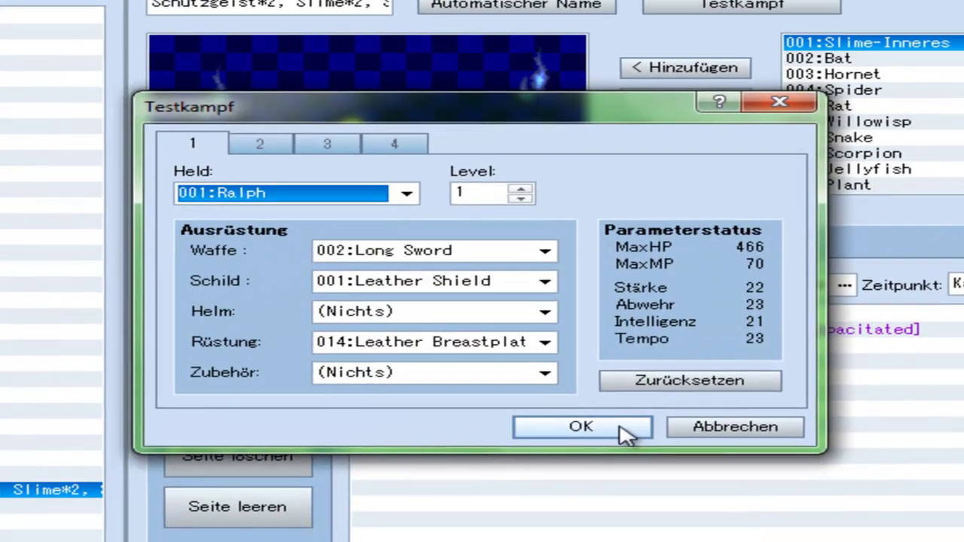
{"action": "left_click", "coordinate": [619, 426]}
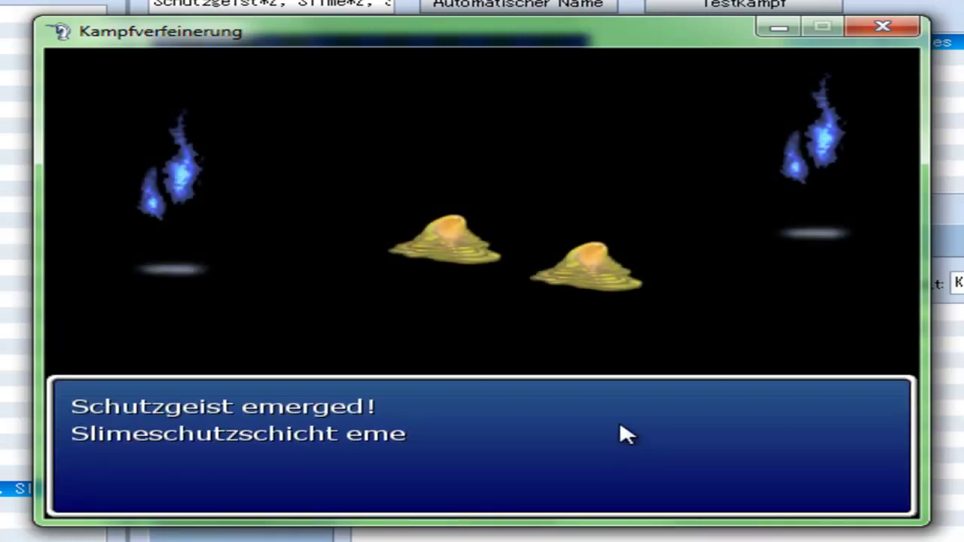
{"action": "key", "text": "Return"}
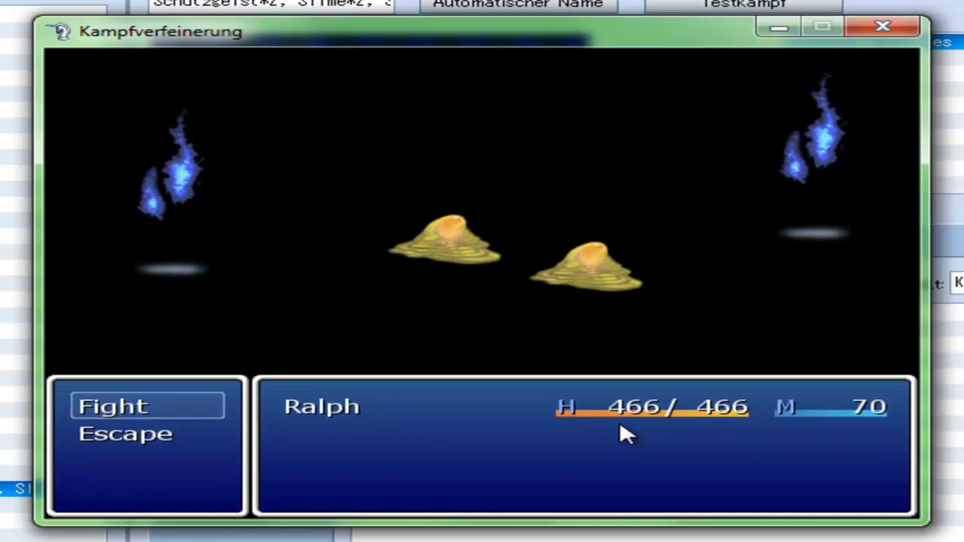
- Go through the selectable enemies and make the hero attack Slimeschutzschicht A in the first round
{"action": "key", "text": "Return"}
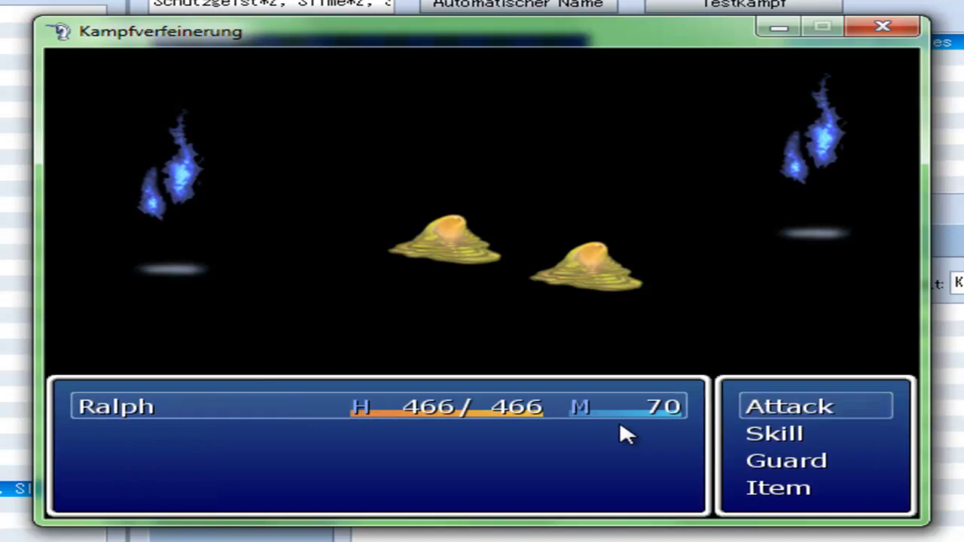
{"action": "key", "text": "Return"}
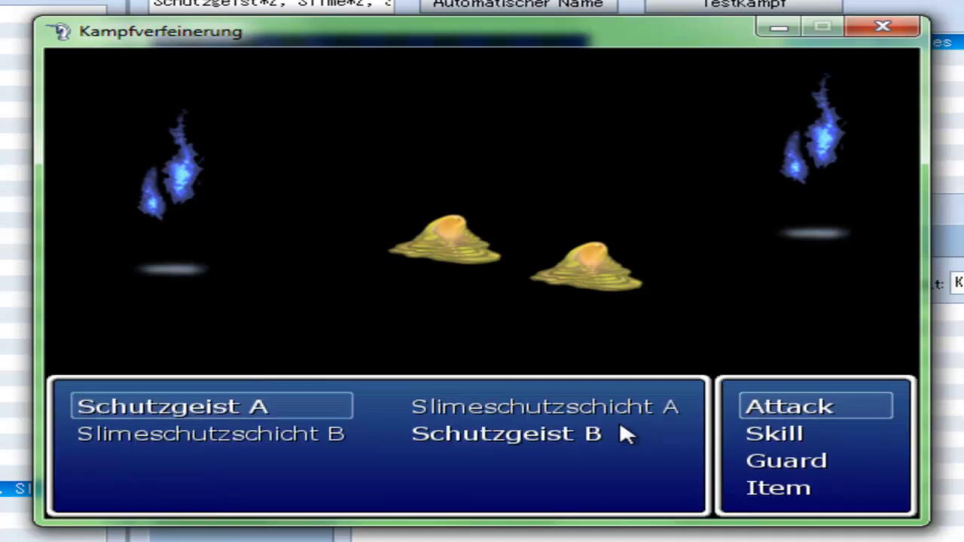
{"action": "key", "text": "Right"}
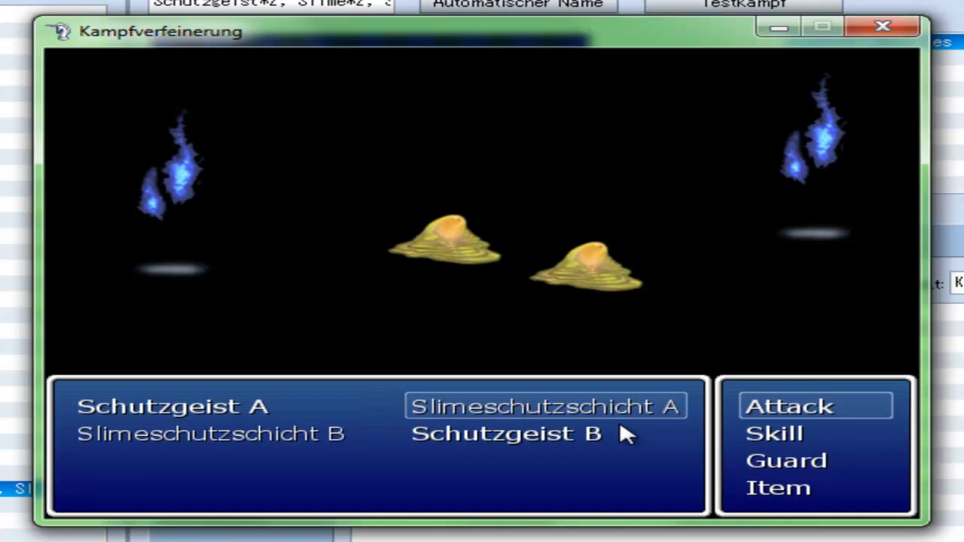
{"action": "key", "text": "Down"}
{"action": "key", "text": "Left"}
{"action": "key", "text": "Right"}
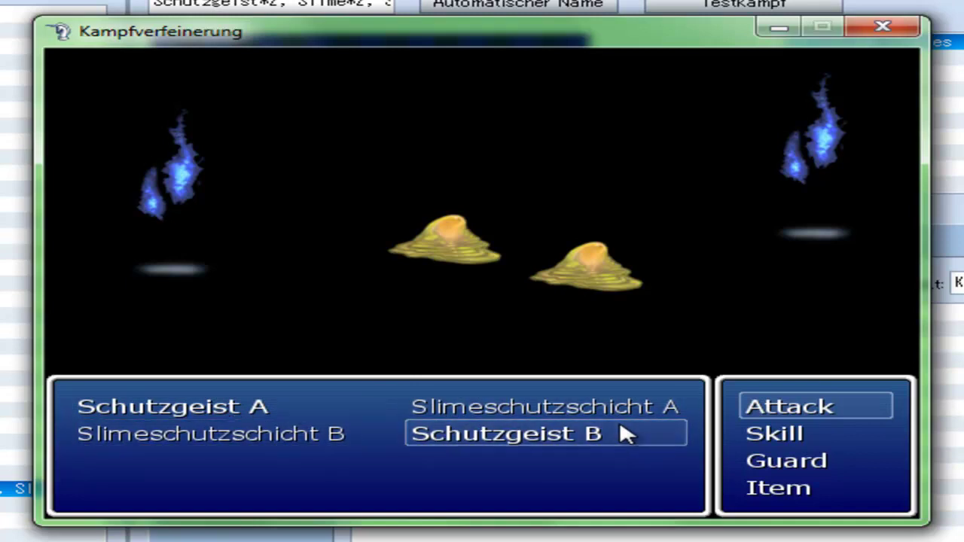
{"action": "key", "text": "Up"}
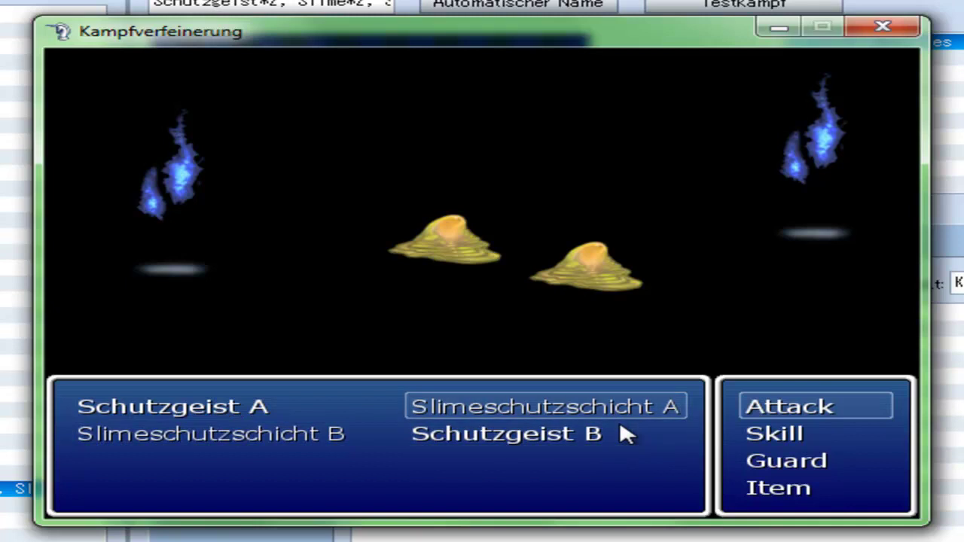
{"action": "key", "text": "Return"}
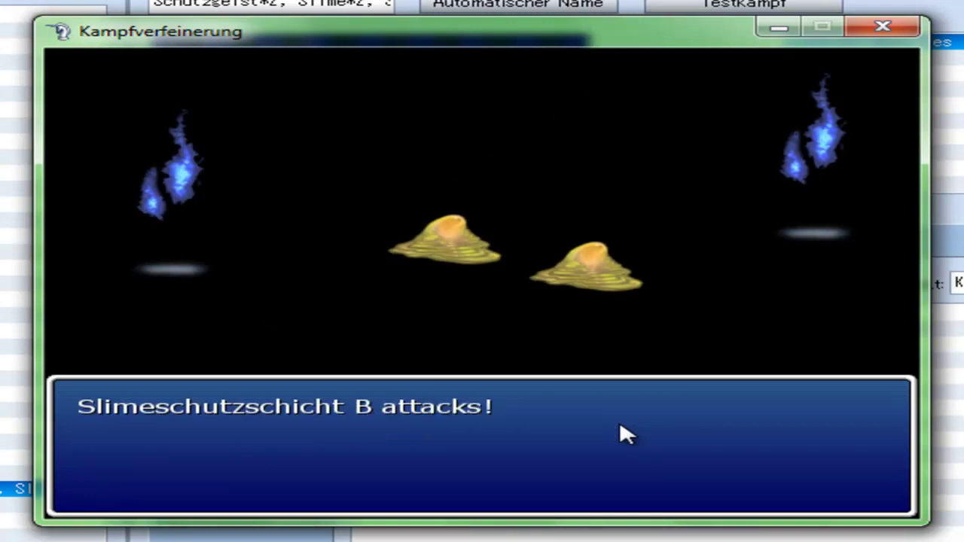
- Attack Slimeschutzschicht A once more in the following battle round
{"action": "key", "text": "Return"}
{"action": "key", "text": "Return"}
{"action": "key", "text": "Down"}
{"action": "key", "text": "Right"}
{"action": "key", "text": "Up"}
{"action": "key", "text": "Return"}
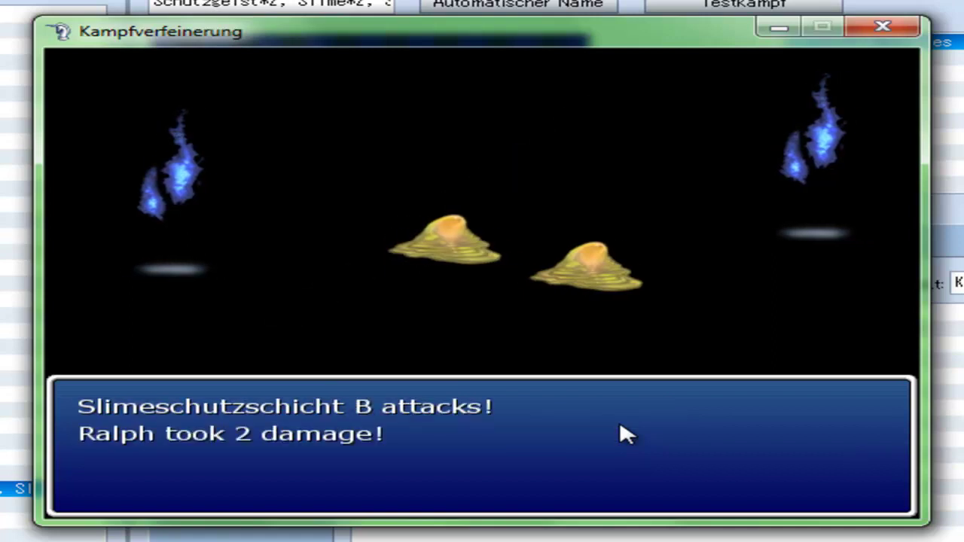
- Attack Schutzgeist A until its battle event triggers, and dismiss the event message
{"action": "key", "text": "Return"}
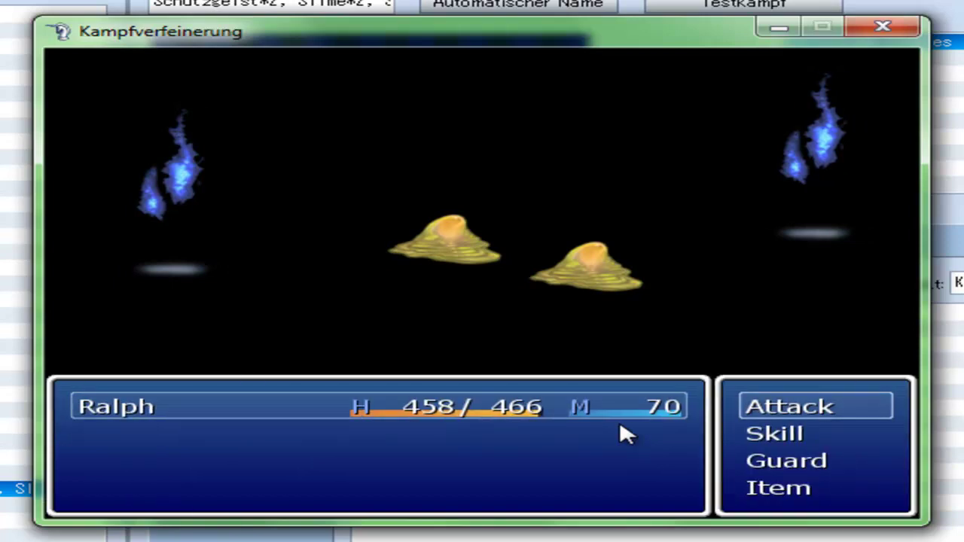
{"action": "key", "text": "Return"}
{"action": "key", "text": "Return"}
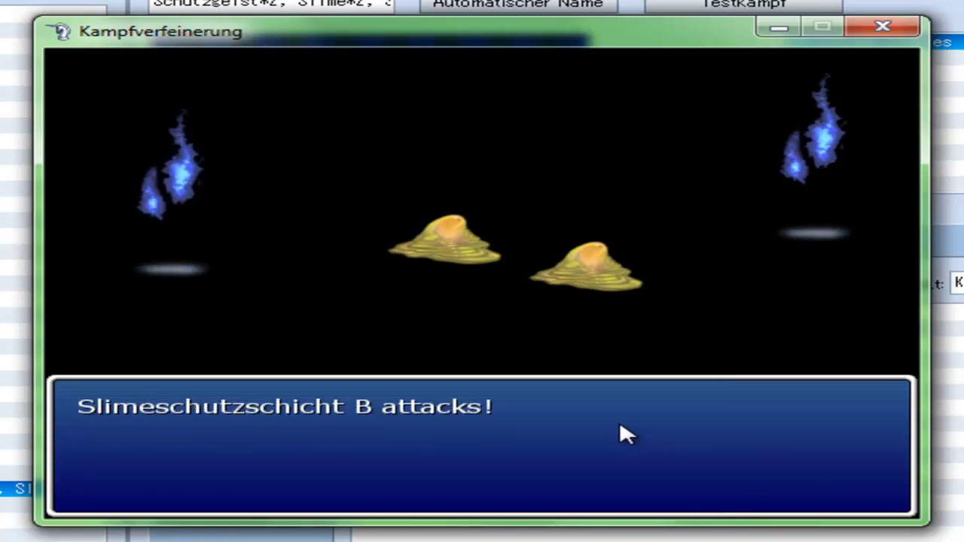
{"action": "key", "text": "Return"}
{"action": "key", "text": "Return"}
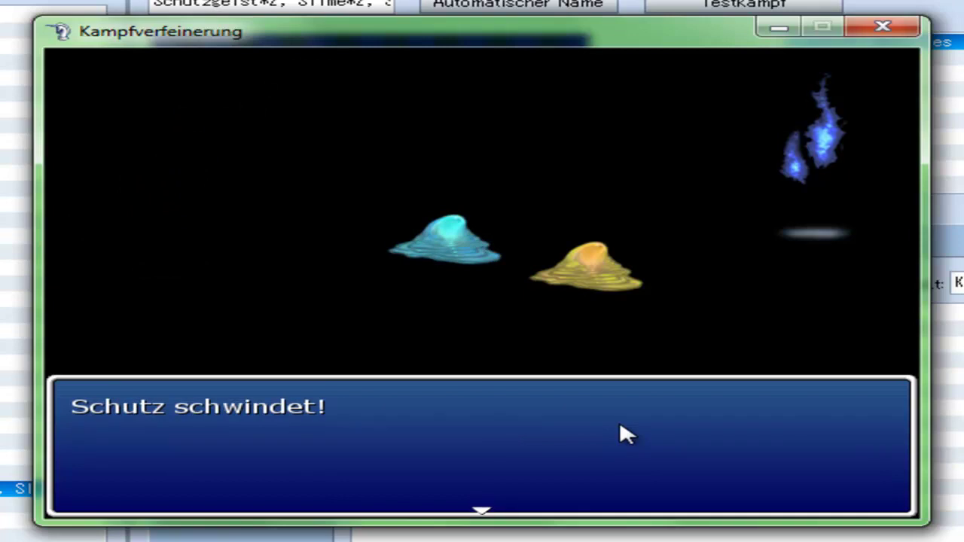
{"action": "key", "text": "Return"}
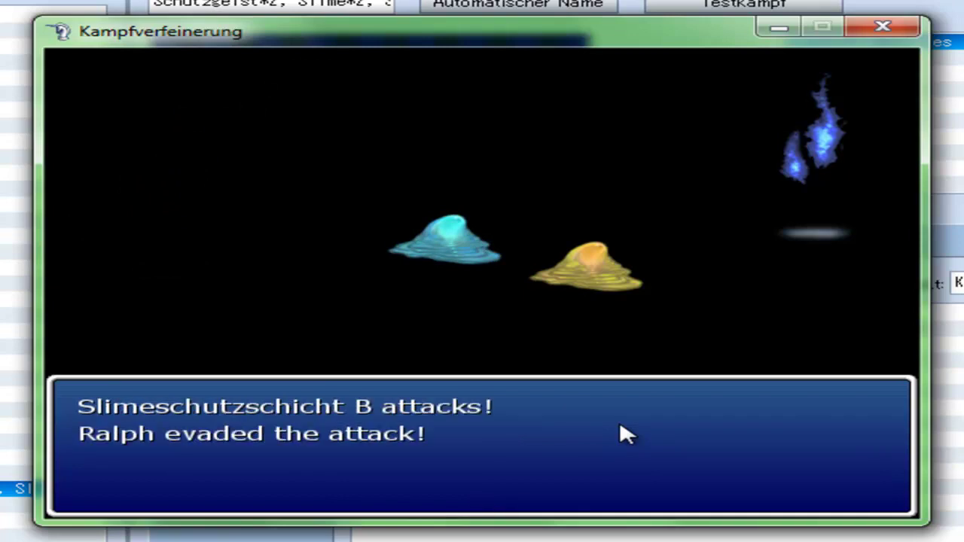
- Check the updated list of attack targets and have the hero attack Slimeschutzschicht B
{"action": "key", "text": "Return"}
{"action": "key", "text": "Return"}
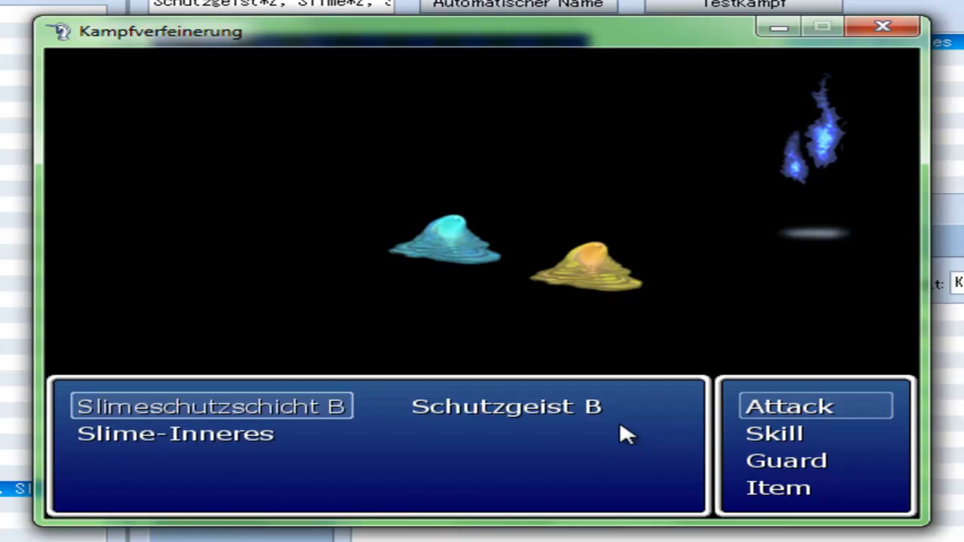
{"action": "key", "text": "Right"}
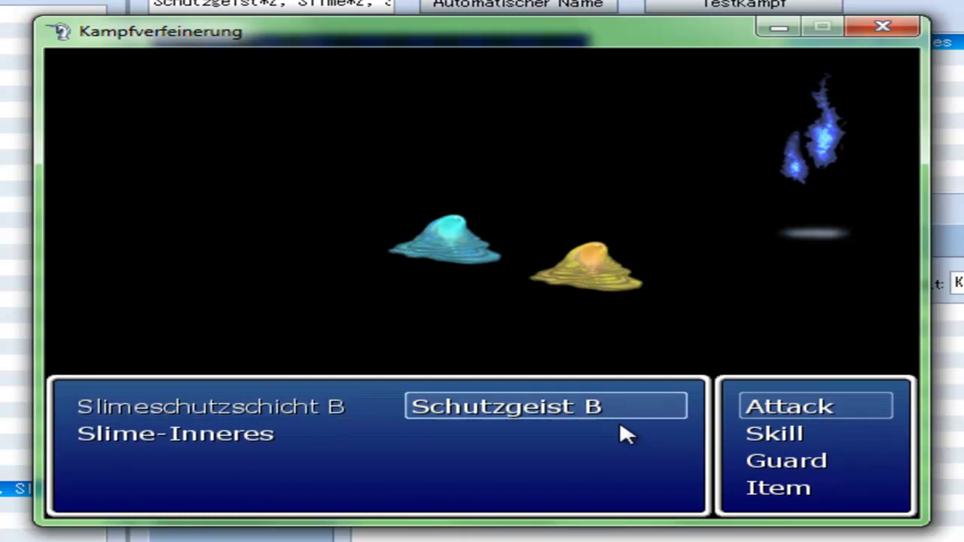
{"action": "key", "text": "Right"}
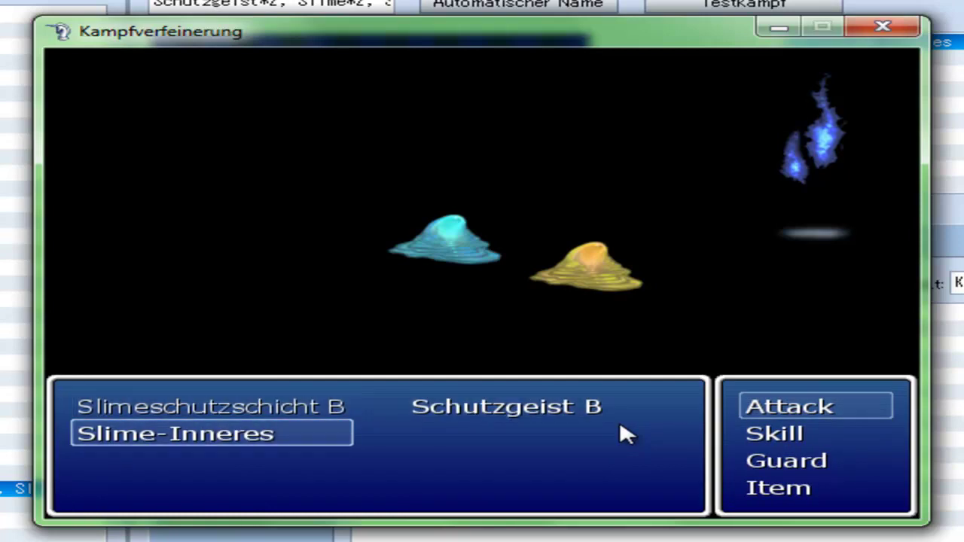
{"action": "key", "text": "Left"}
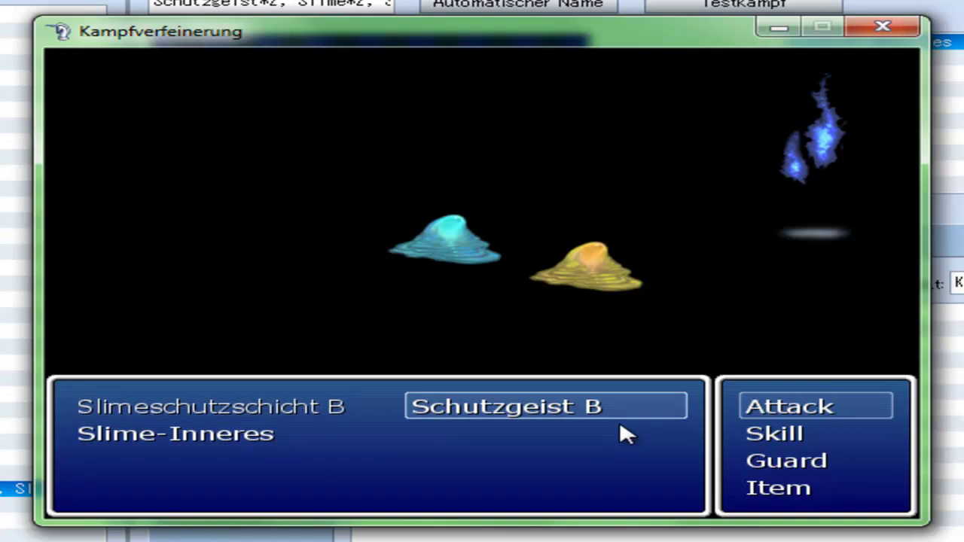
{"action": "key", "text": "Left"}
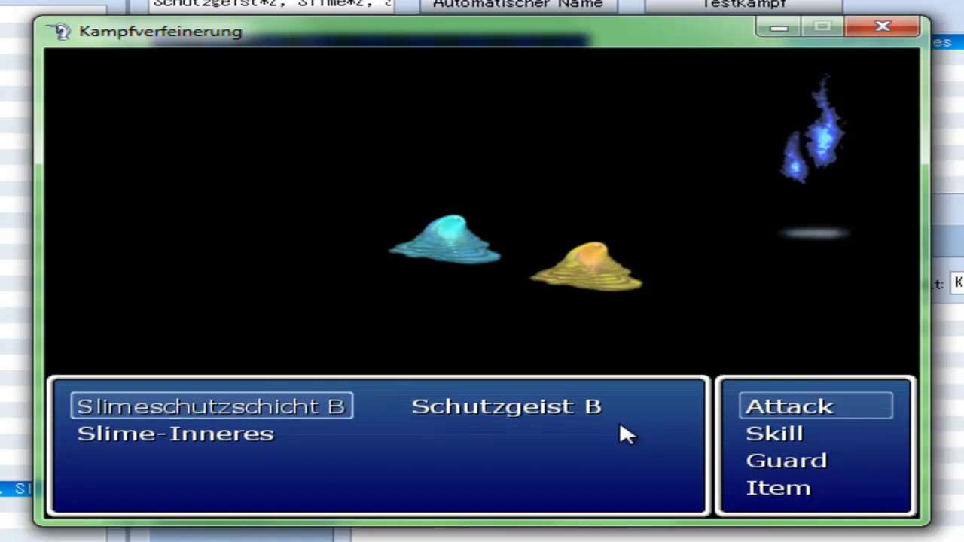
{"action": "key", "text": "Return"}
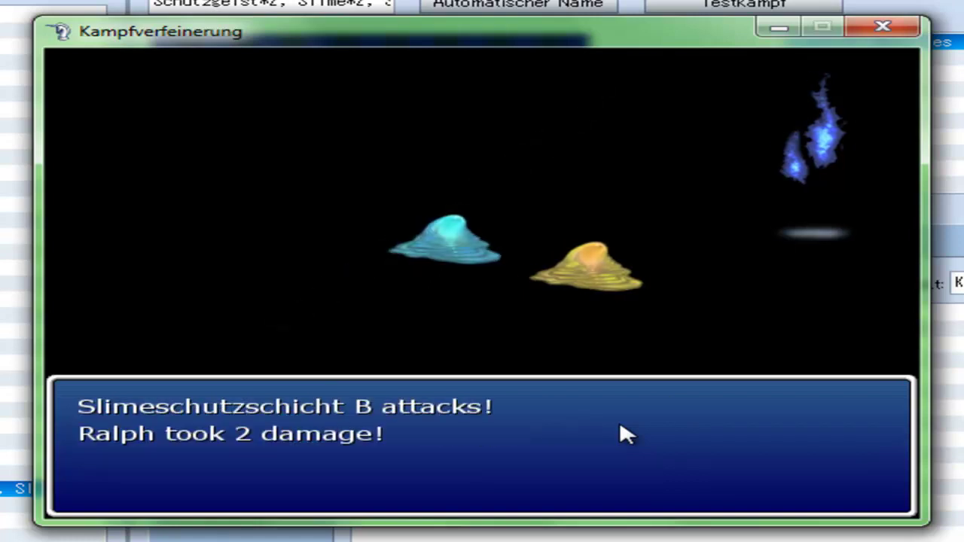
- Attack the exposed Slime-Inneres with the hero's normal attack
{"action": "key", "text": "Return"}
{"action": "key", "text": "Down"}
{"action": "key", "text": "Return"}
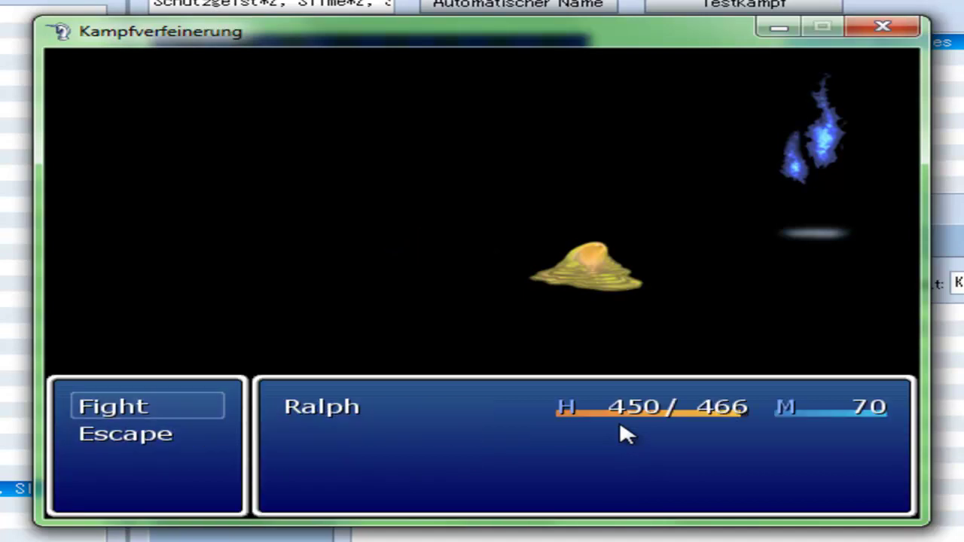
- Use the hero's skill Vier-Schwert-Technik on Slimeschutzschicht B
{"action": "key", "text": "Return"}
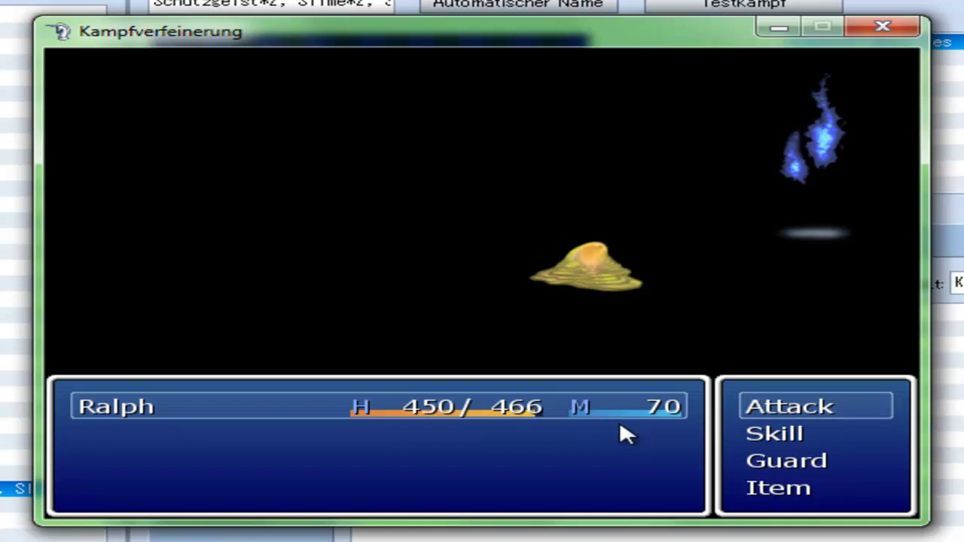
{"action": "key", "text": "Down"}
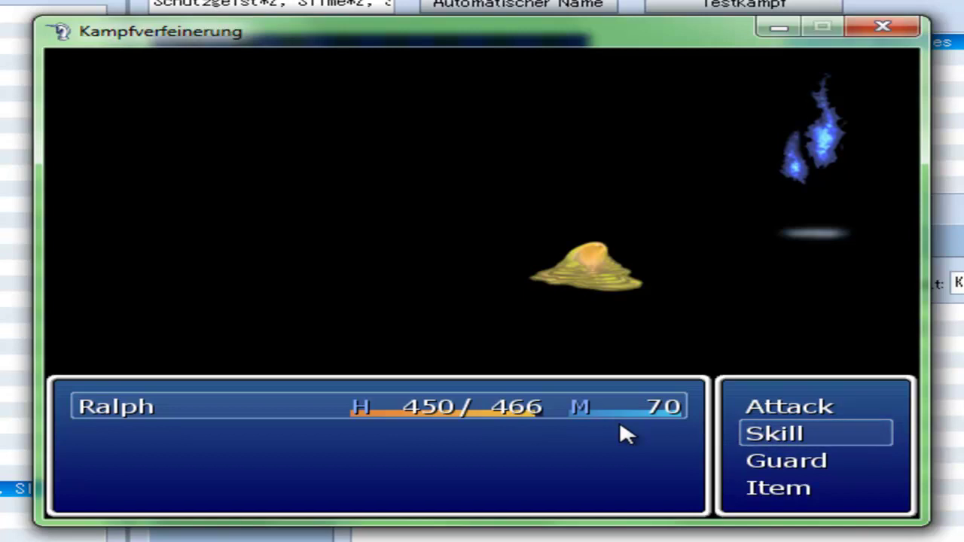
{"action": "key", "text": "Return"}
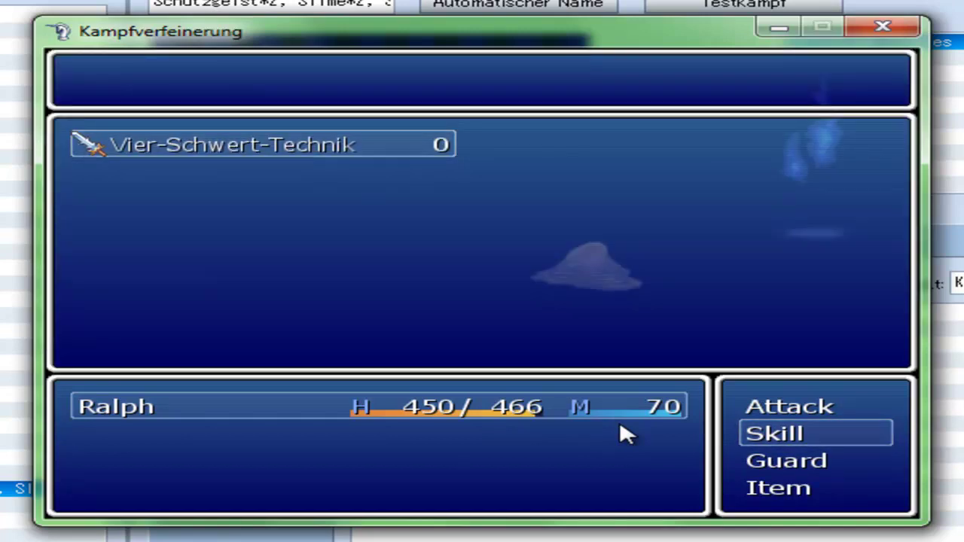
{"action": "key", "text": "Return"}
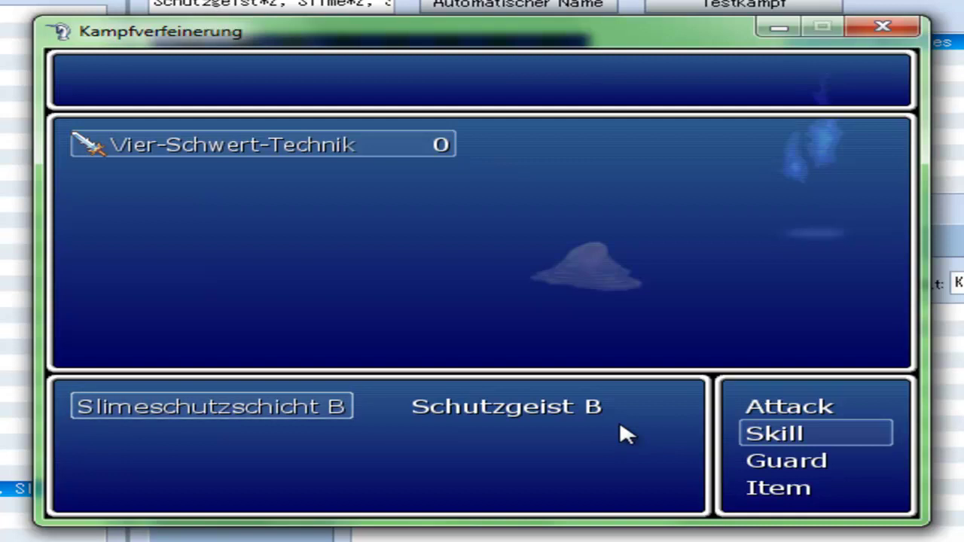
{"action": "key", "text": "Return"}
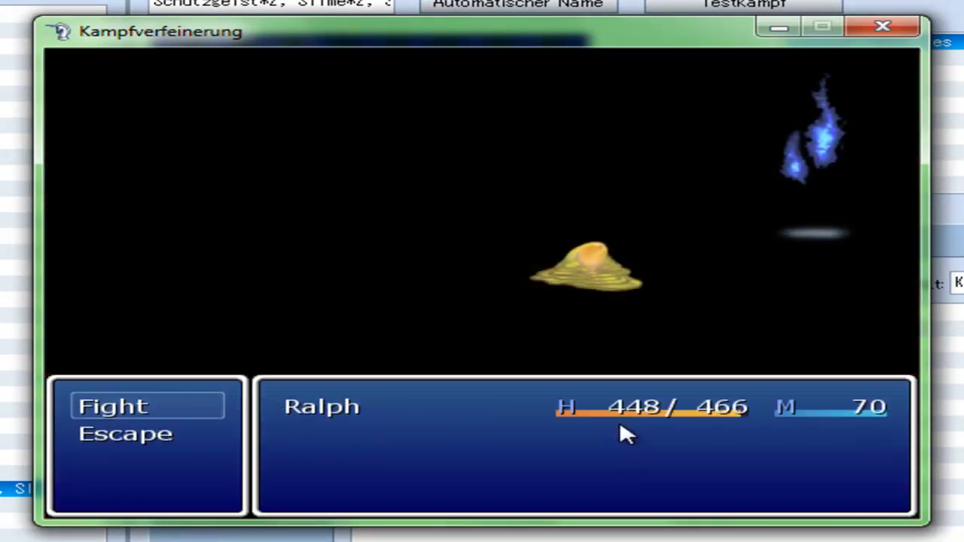
- Cast Vier-Schwert-Technik on Slimeschutzschicht B a second time and dismiss the battle message
{"action": "key", "text": "Return"}
{"action": "key", "text": "Down"}
{"action": "key", "text": "Return"}
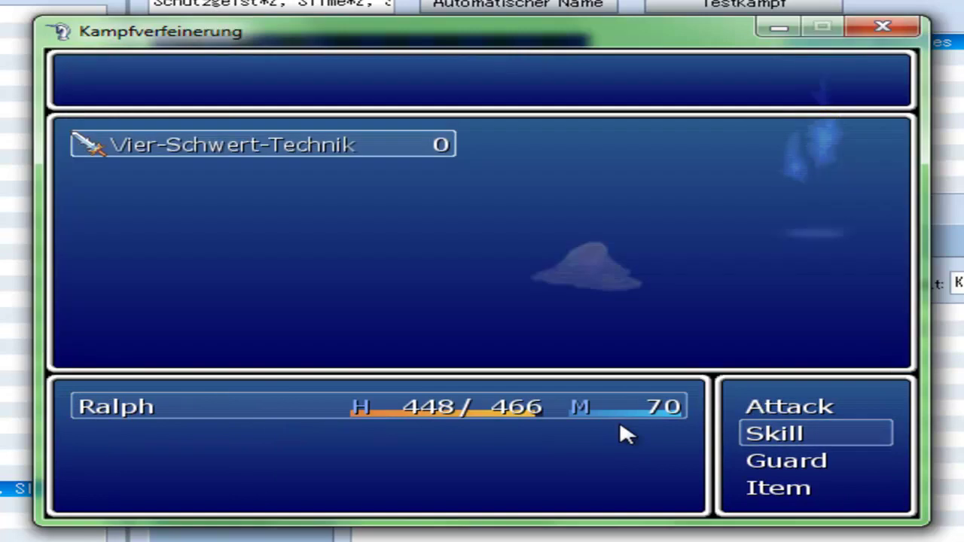
{"action": "key", "text": "Return"}
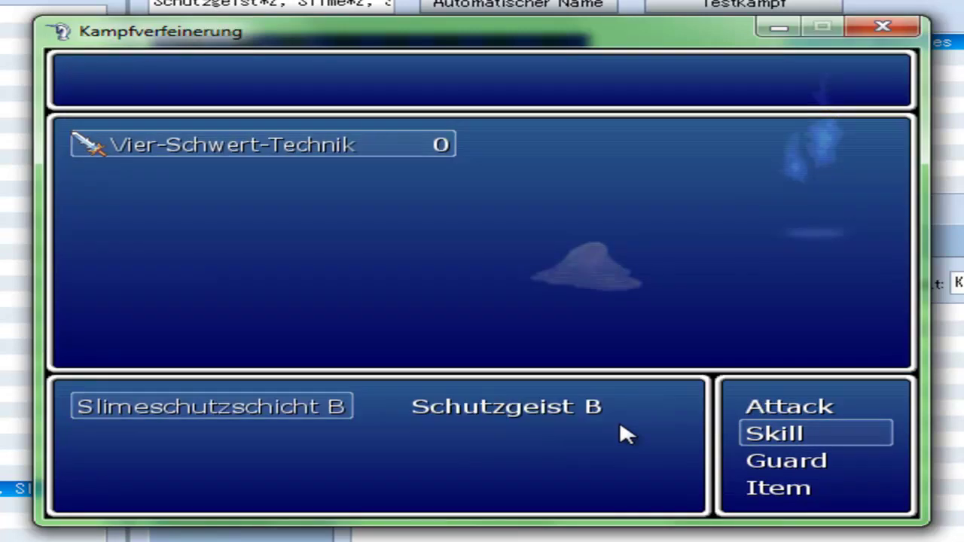
{"action": "key", "text": "Return"}
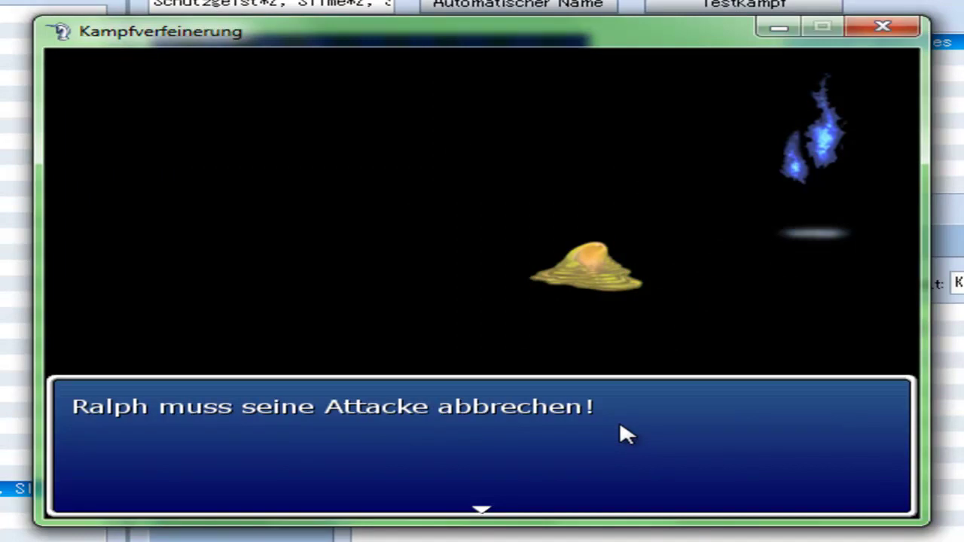
{"action": "key", "text": "Return"}
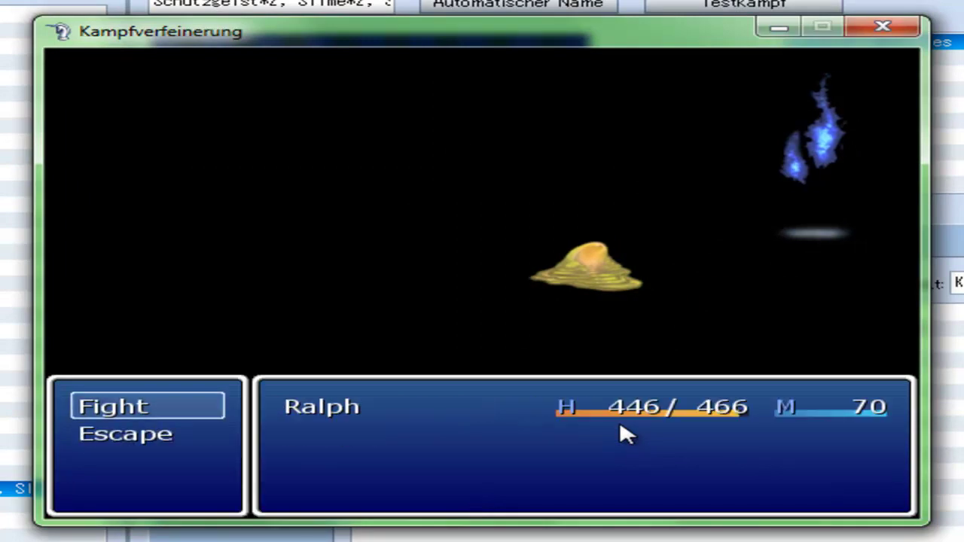
- Close the test battle and display the Techniken section of the database
{"action": "key", "text": "Down"}
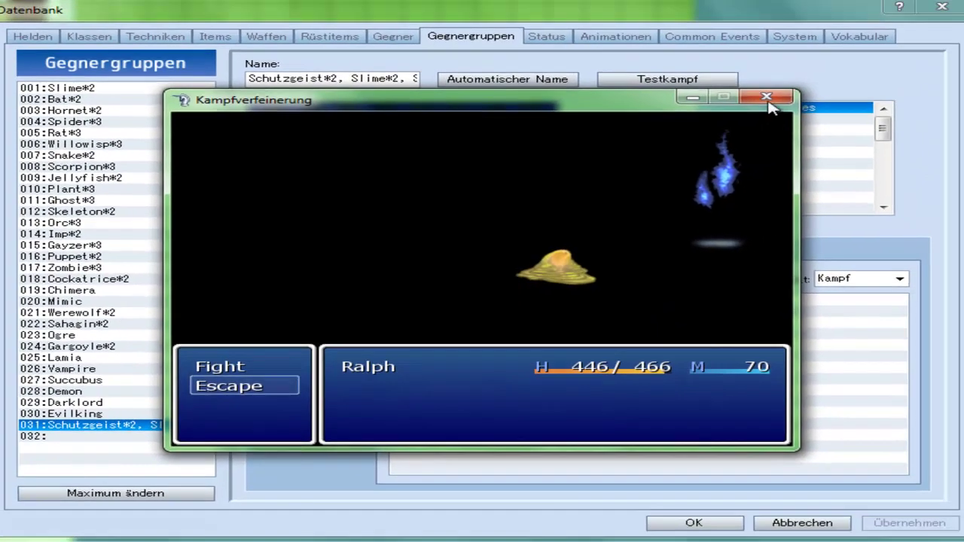
{"action": "left_click", "coordinate": [883, 27]}
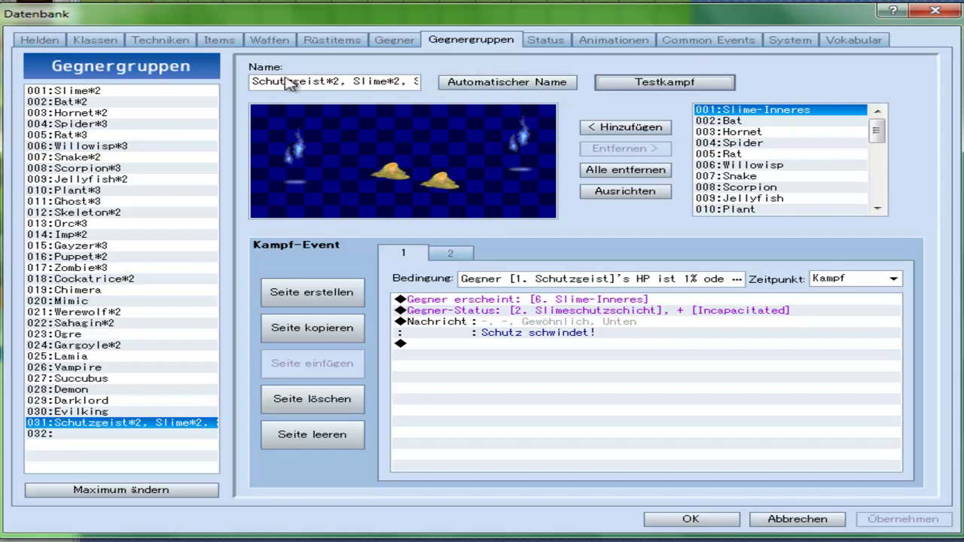
{"action": "left_click", "coordinate": [161, 40]}
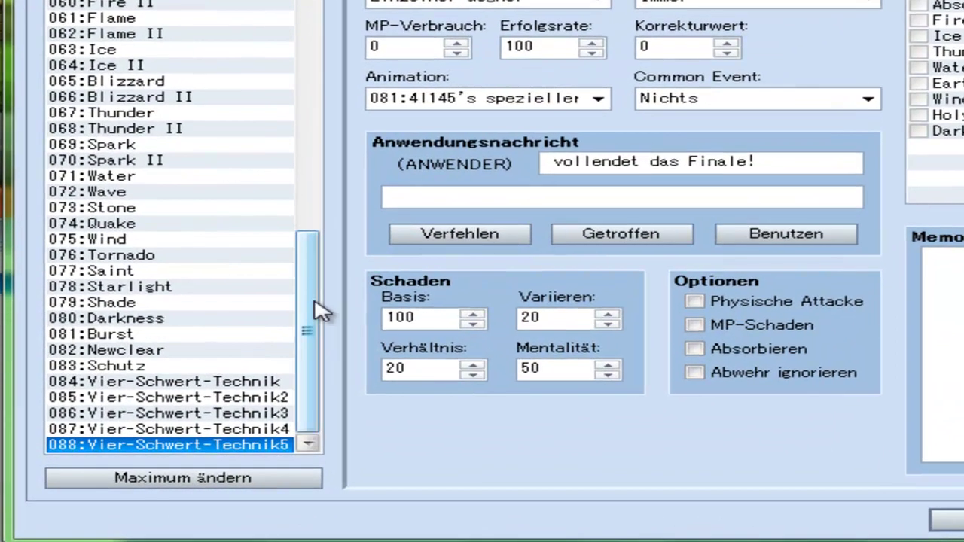
- Review the damage values and the linked common event of the skill Vier-Schwert-Technik
{"action": "left_click", "coordinate": [199, 382]}
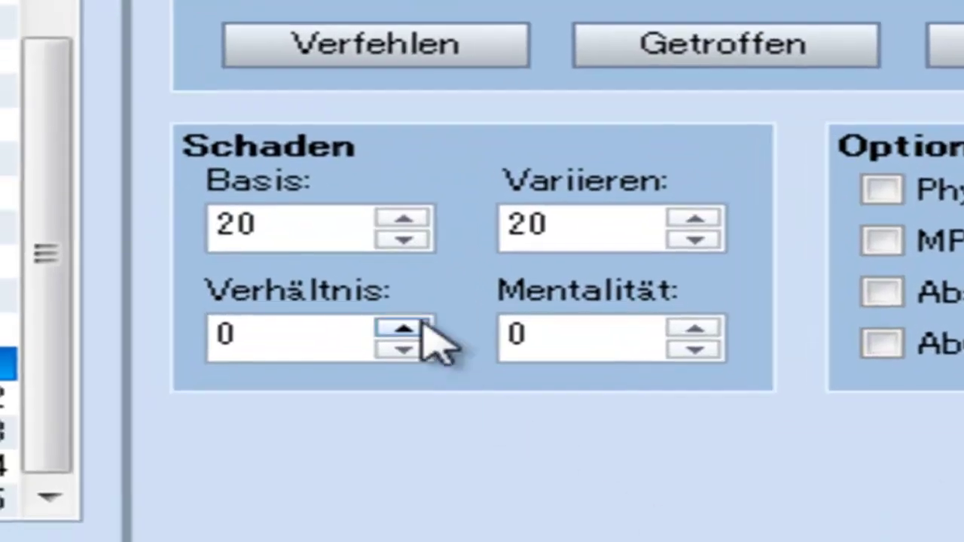
{"action": "double_click", "coordinate": [338, 224]}
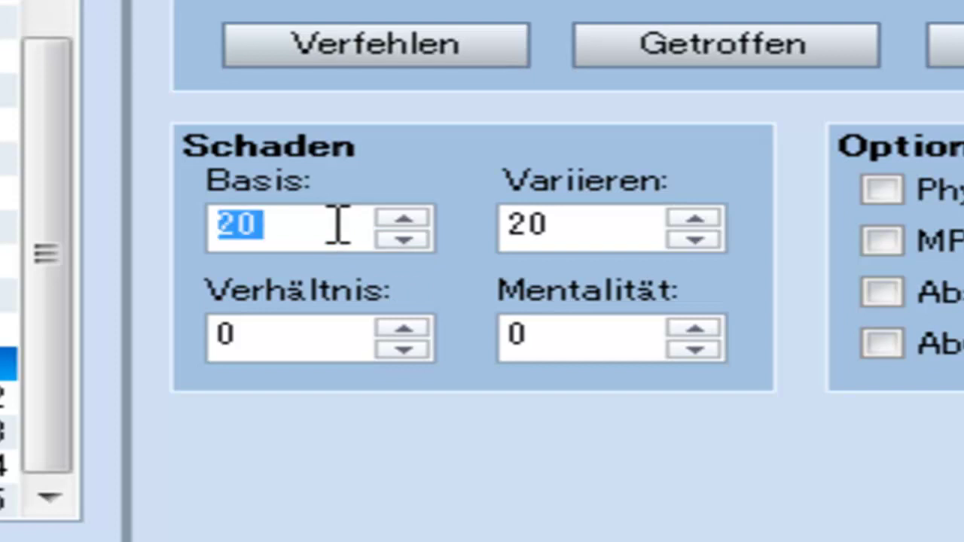
{"action": "mouse_move", "coordinate": [336, 224]}
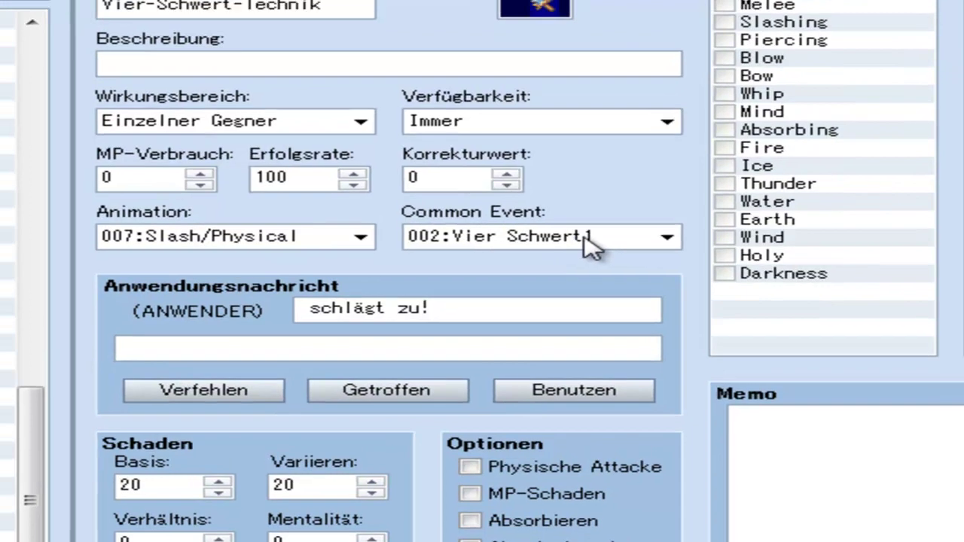
{"action": "left_click", "coordinate": [563, 234]}
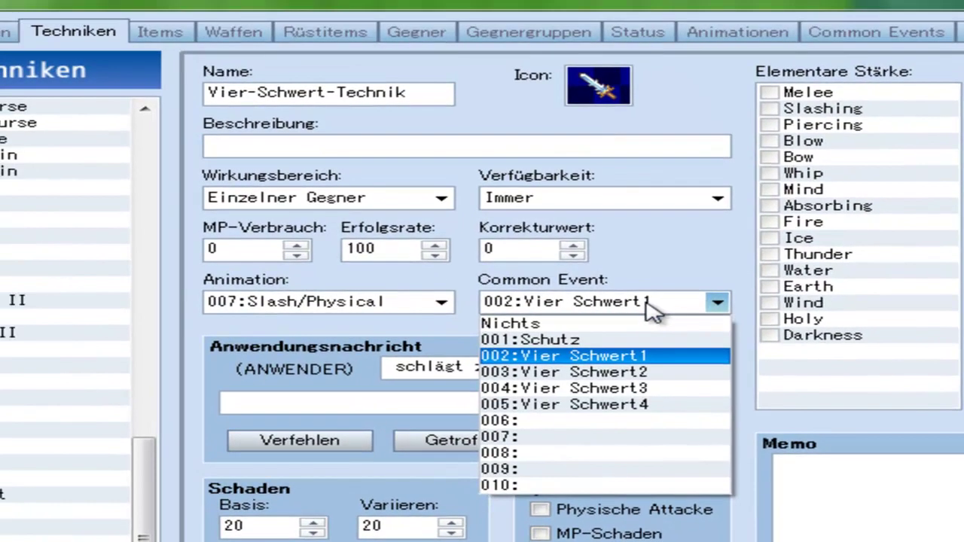
{"action": "left_click", "coordinate": [648, 307]}
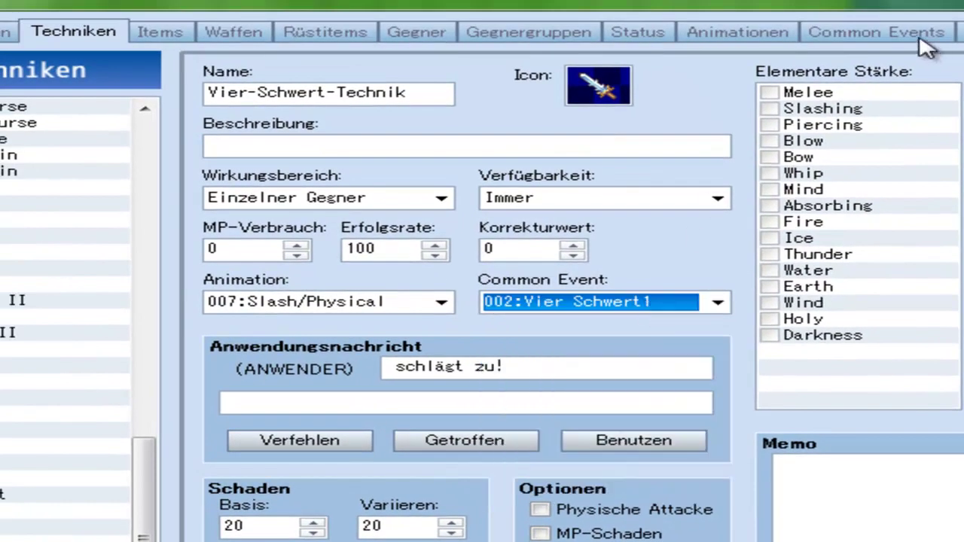
- Examine the random-number variable, condition, abort message and Kraftaktion commands in the common event Vier Schwert1
{"action": "left_click", "coordinate": [876, 31]}
{"action": "left_click", "coordinate": [34, 122]}
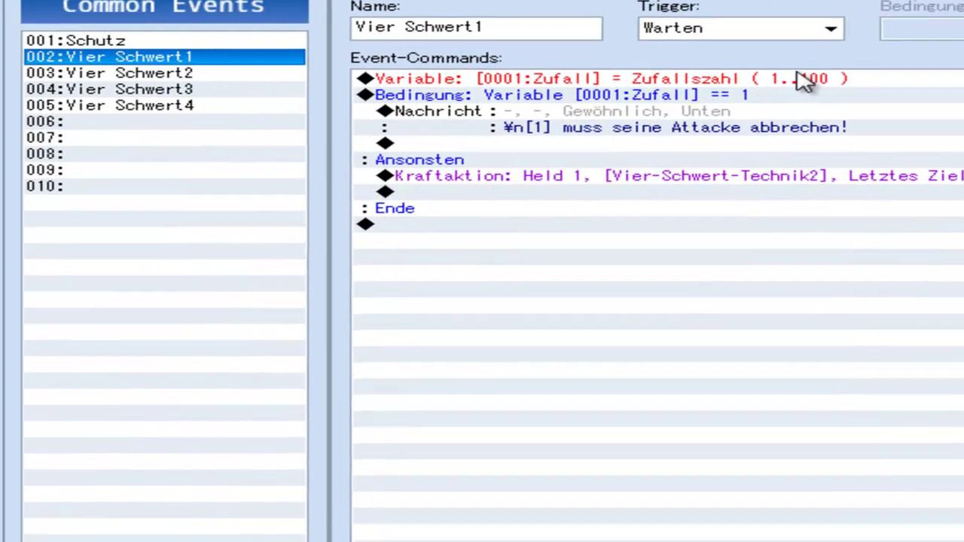
{"action": "left_click", "coordinate": [452, 83]}
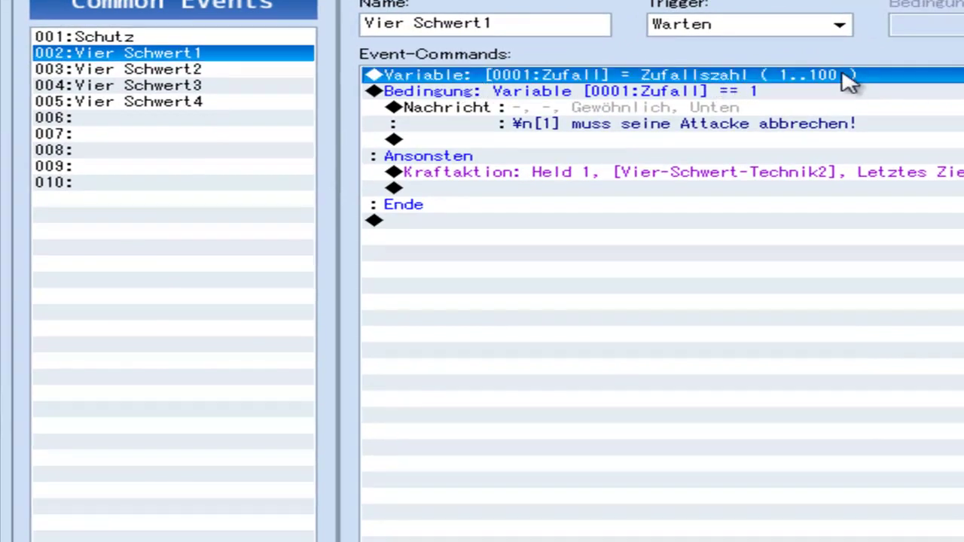
{"action": "left_click", "coordinate": [526, 94]}
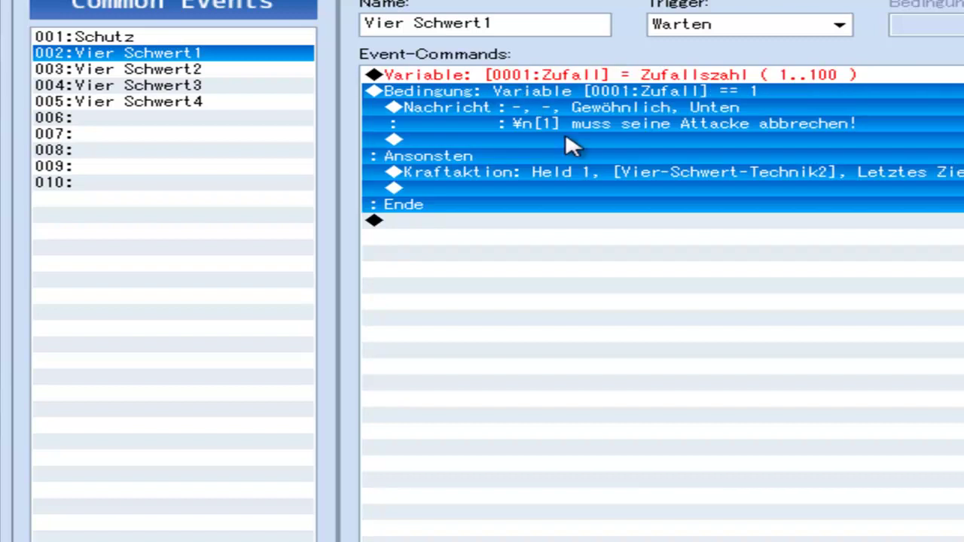
{"action": "left_click", "coordinate": [743, 113]}
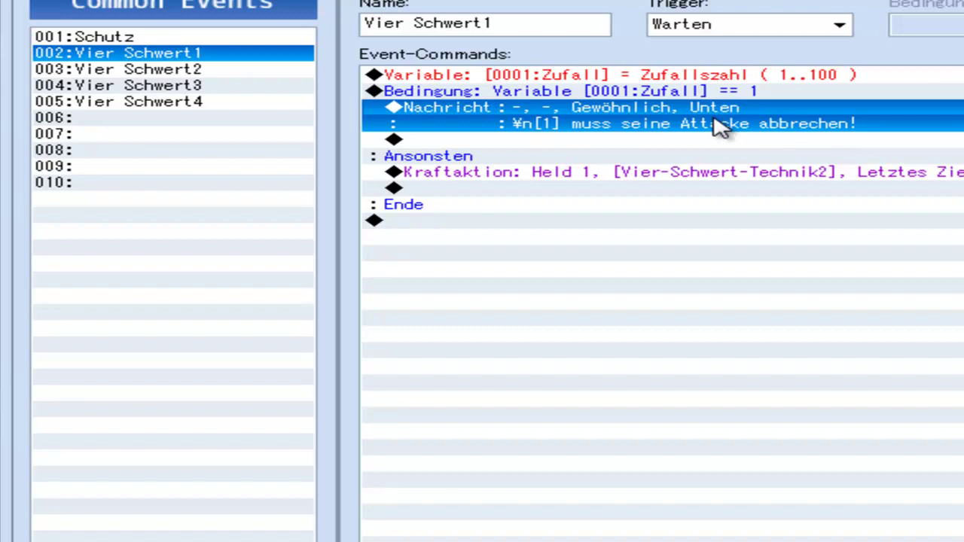
{"action": "left_click", "coordinate": [655, 173]}
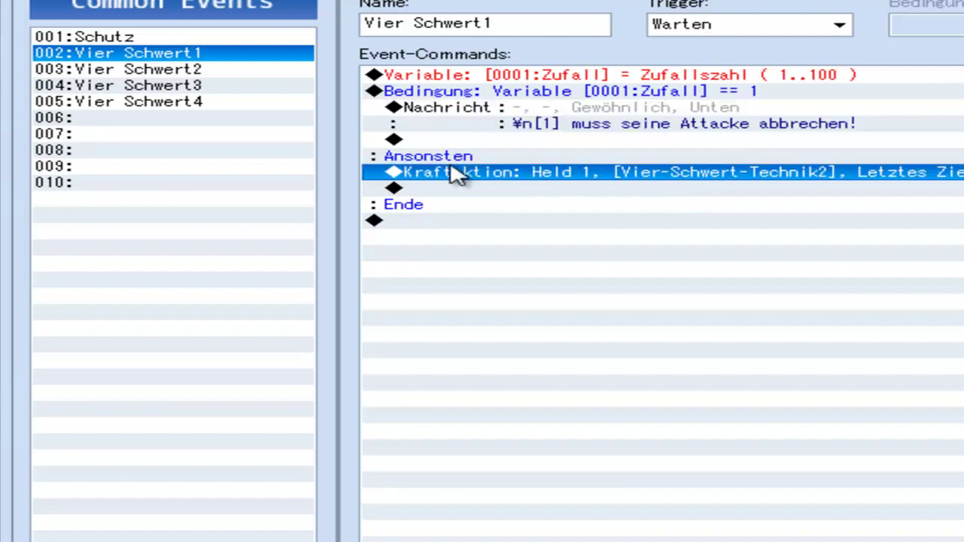
{"action": "left_click", "coordinate": [742, 91]}
{"action": "left_click", "coordinate": [729, 122]}
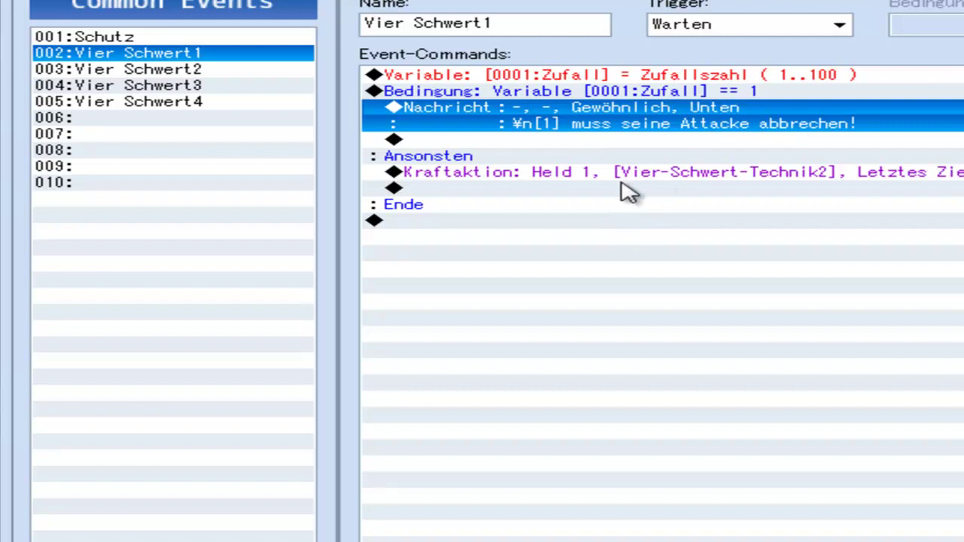
{"action": "left_click", "coordinate": [675, 173]}
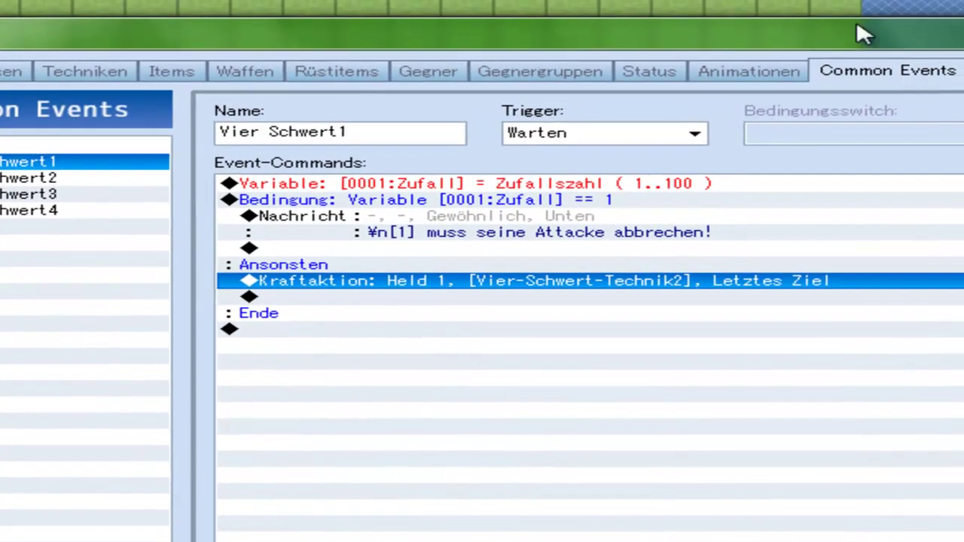
- Review the skill Vier-Schwert-Technik2 and the event commands of its common event Vier Schwert2
{"action": "left_click", "coordinate": [52, 71]}
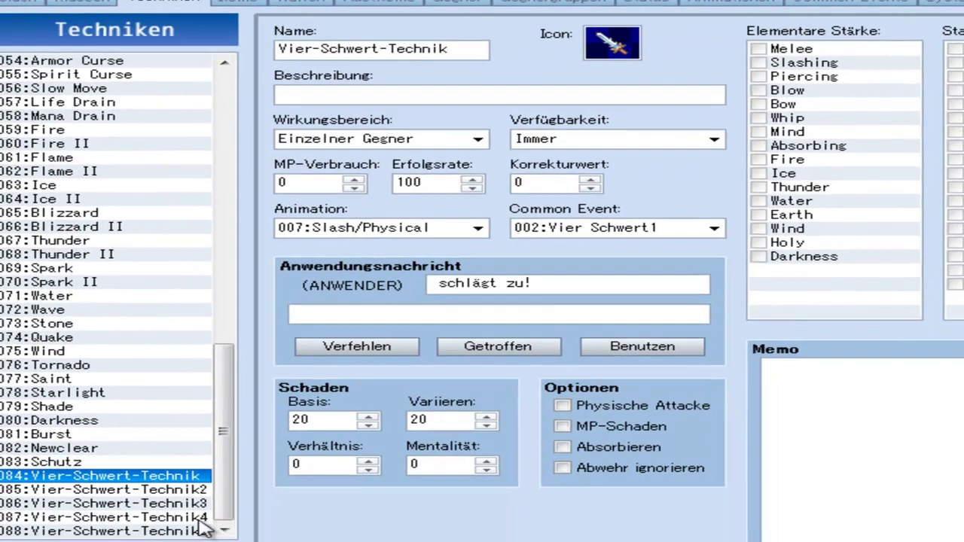
{"action": "left_click", "coordinate": [188, 470]}
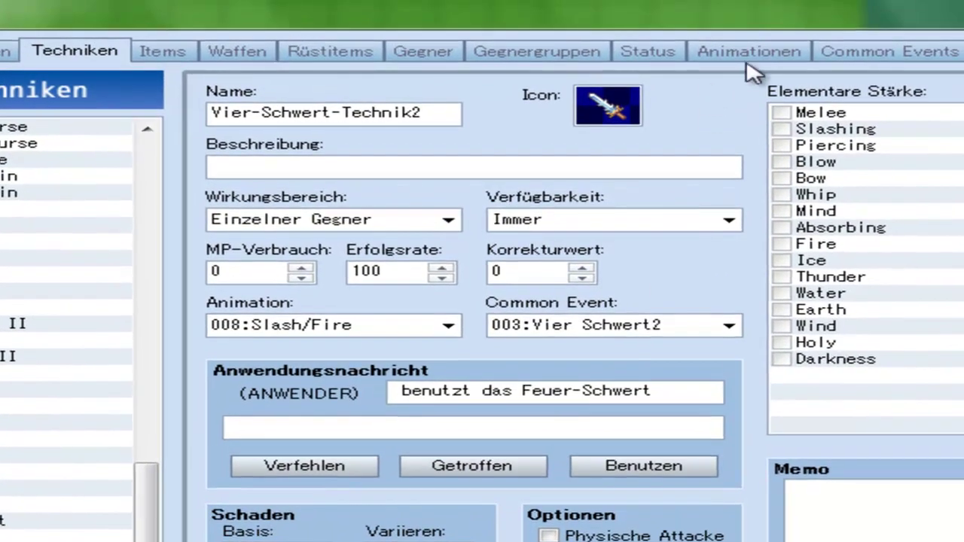
{"action": "left_click", "coordinate": [883, 52]}
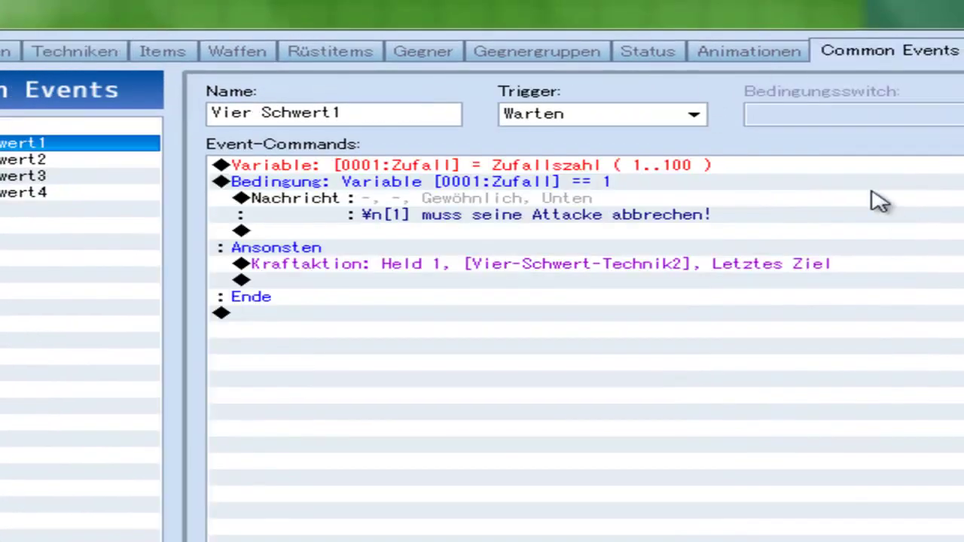
{"action": "left_click", "coordinate": [65, 161]}
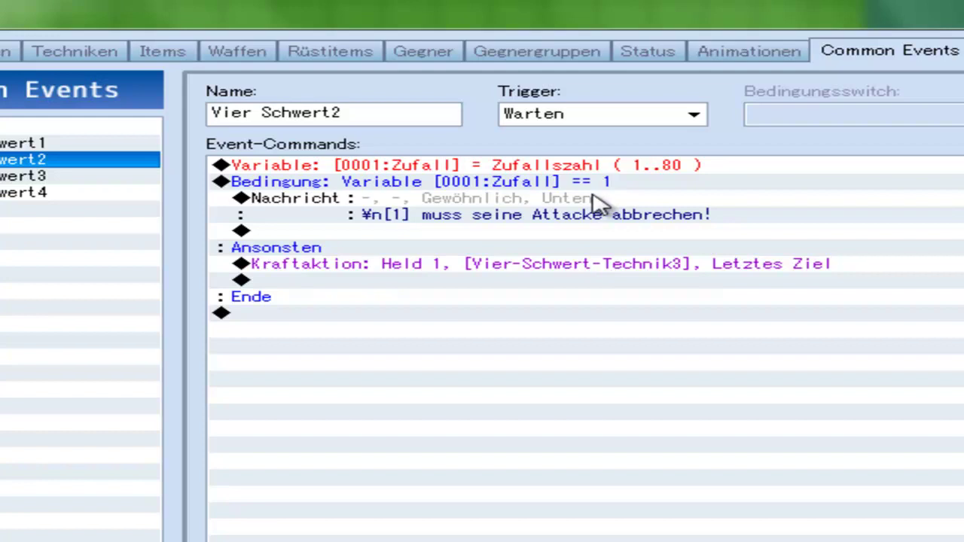
{"action": "left_click", "coordinate": [484, 215]}
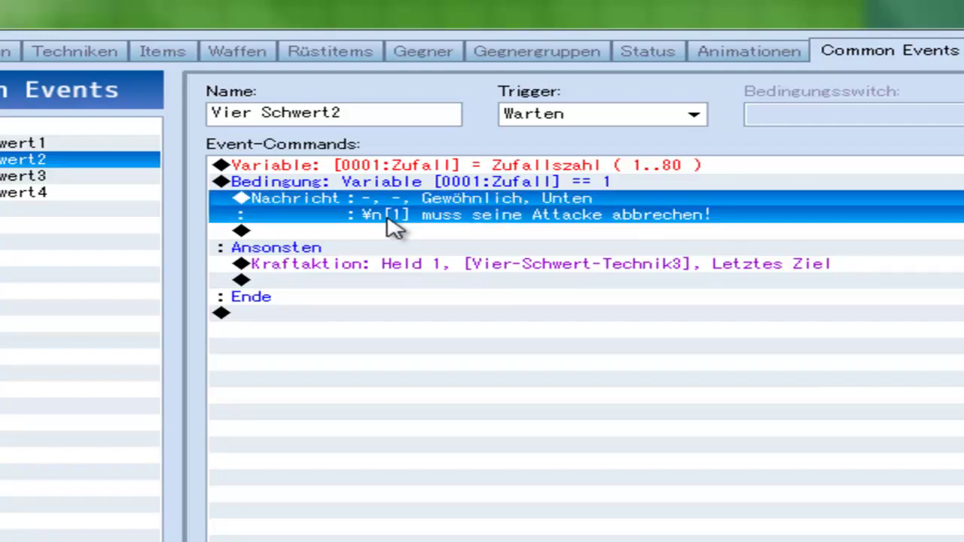
{"action": "left_click", "coordinate": [374, 265]}
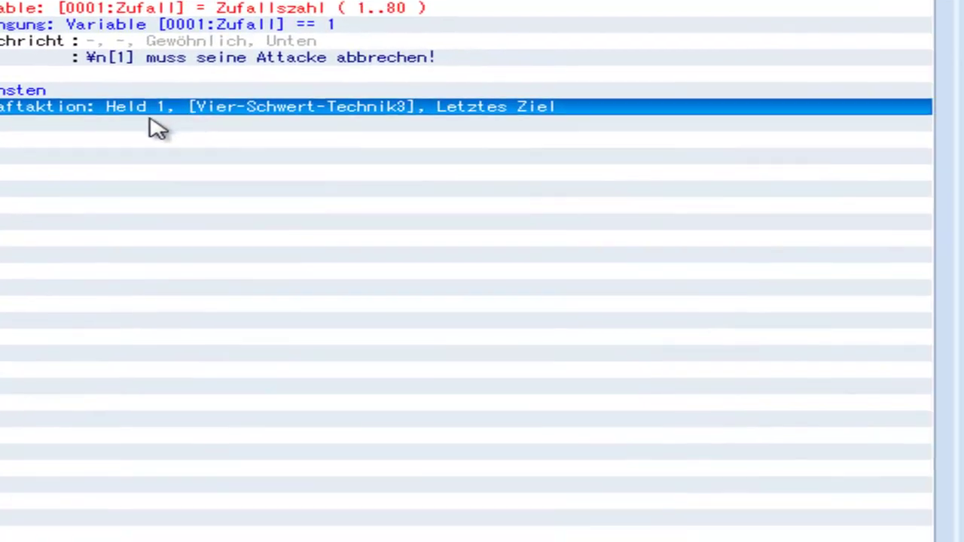
- Try a new Kraftaktion command in the Ansonsten branch of Vier Schwert2 with Held 1 and attack type Technik, 001:Dual Attack
{"action": "double_click", "coordinate": [58, 126]}
{"action": "left_click", "coordinate": [268, 30]}
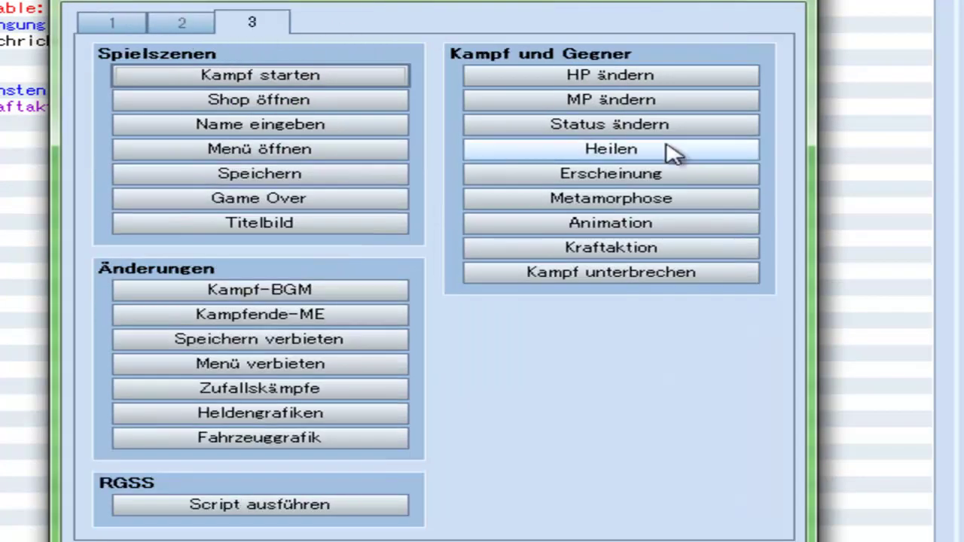
{"action": "left_click", "coordinate": [624, 259]}
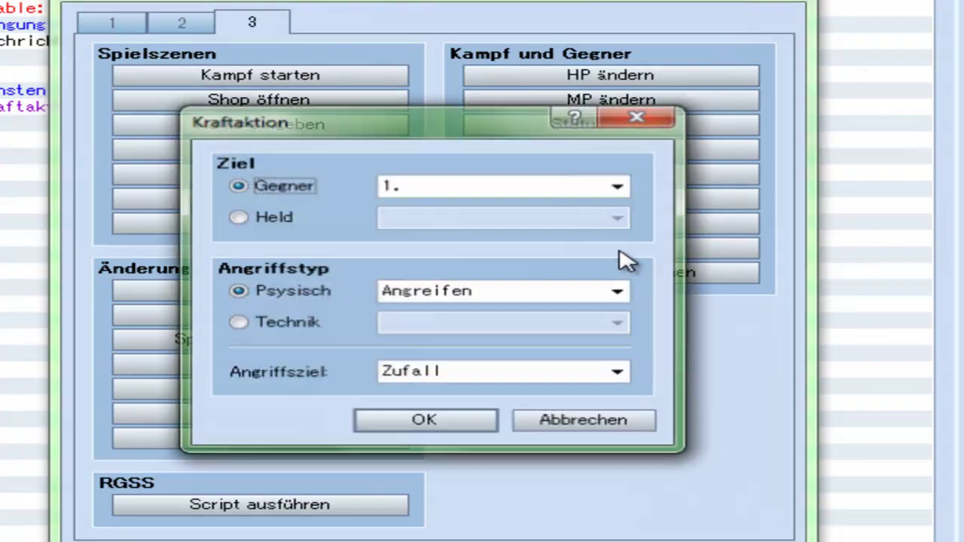
{"action": "left_click", "coordinate": [275, 219]}
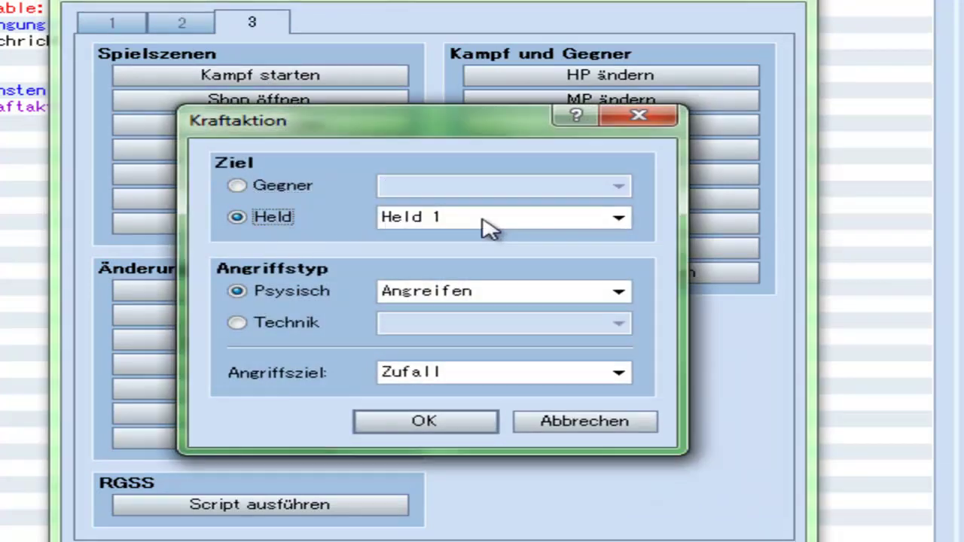
{"action": "left_click", "coordinate": [290, 332]}
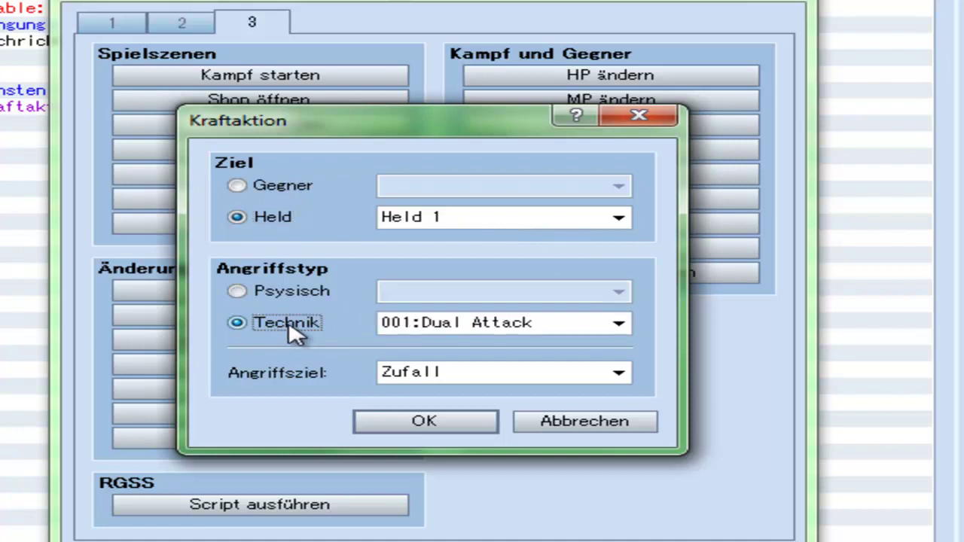
{"action": "left_click", "coordinate": [320, 294]}
{"action": "left_click", "coordinate": [505, 295]}
- Try the Kraftaktion attack targets Letztes Ziel and Zufall, and discard the command
{"action": "left_click", "coordinate": [413, 375]}
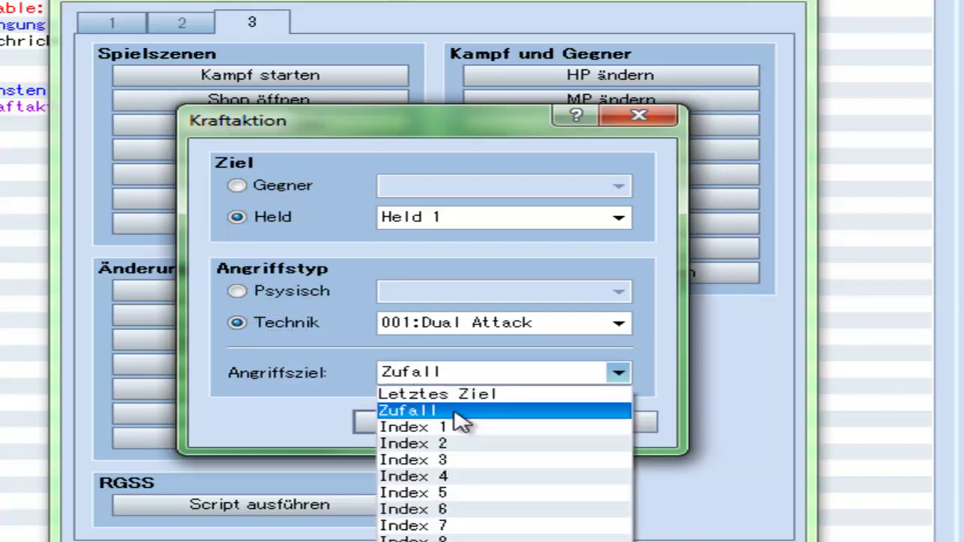
{"action": "left_click", "coordinate": [459, 395]}
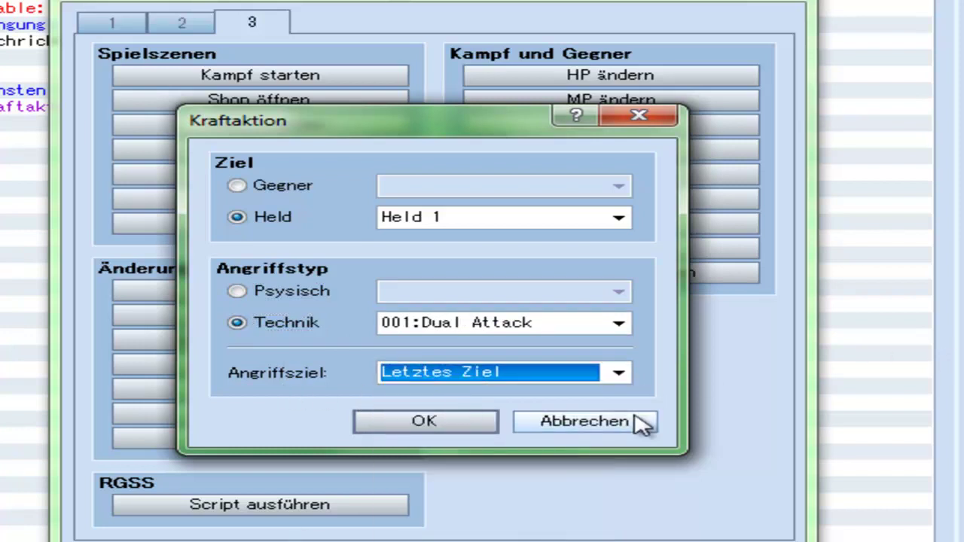
{"action": "left_click", "coordinate": [448, 379]}
{"action": "left_click", "coordinate": [452, 412]}
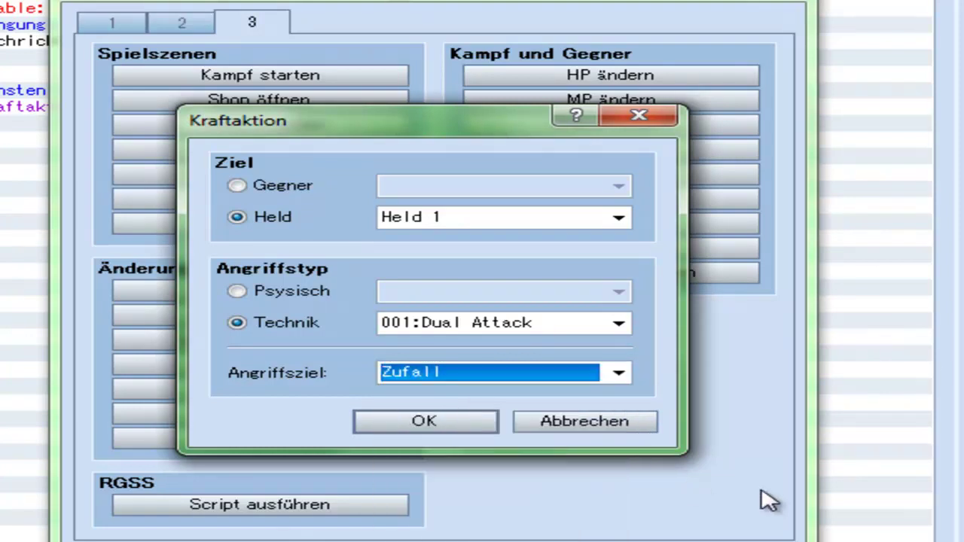
{"action": "left_click", "coordinate": [586, 424]}
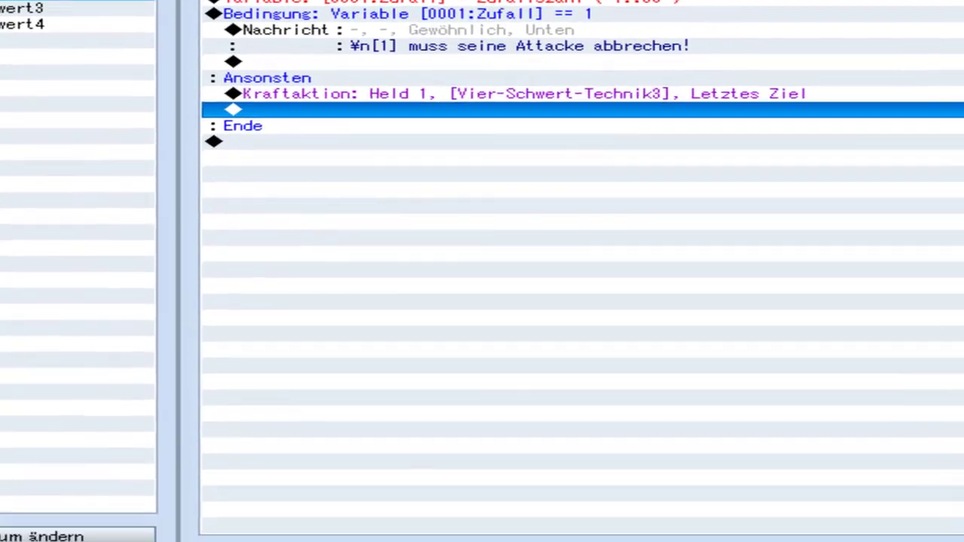
- Display the settings of the skill Vier-Schwert-Technik3 in the Techniken section
{"action": "left_click", "coordinate": [70, 29]}
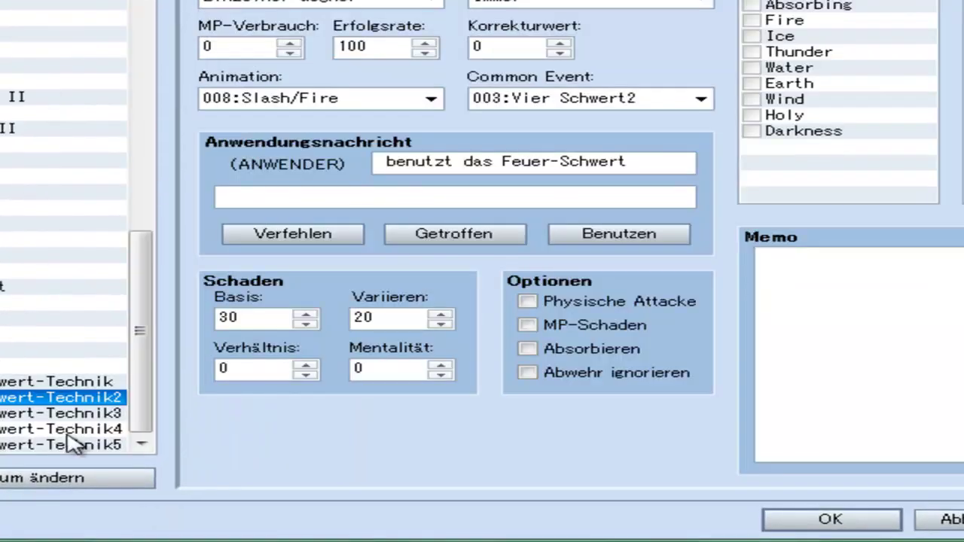
{"action": "left_click", "coordinate": [107, 429]}
{"action": "left_click", "coordinate": [107, 413]}
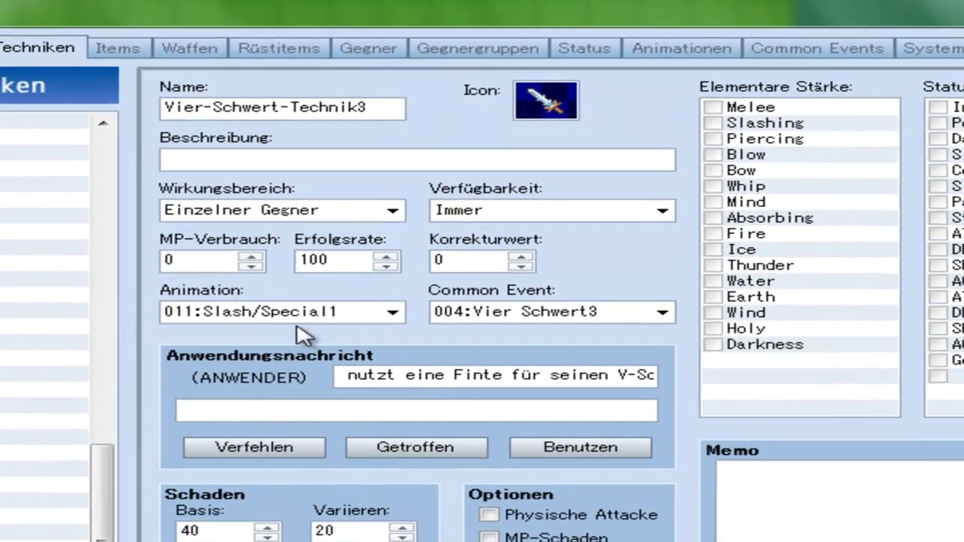
- Compare the random-number ranges and follow-up skills in the common events Vier Schwert3 and Vier Schwert4
{"action": "left_click", "coordinate": [799, 53]}
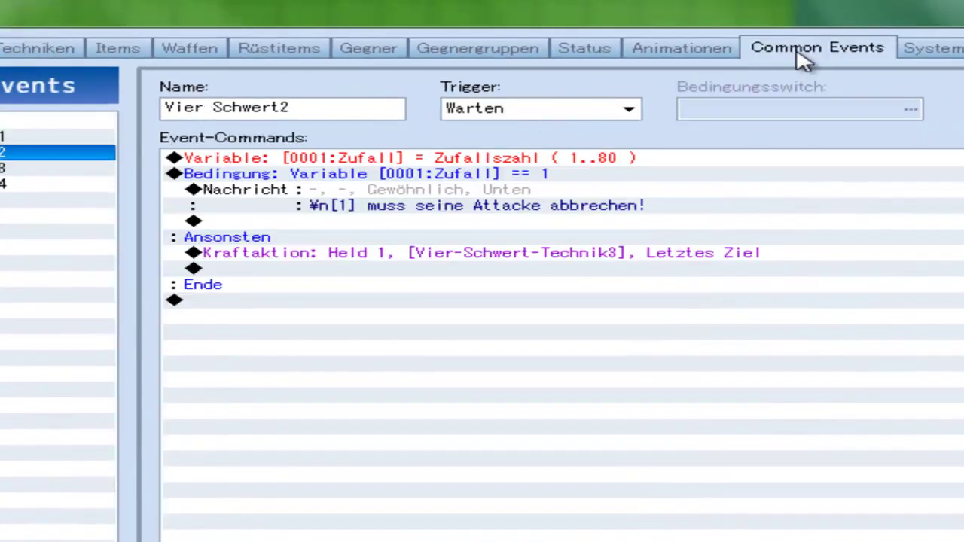
{"action": "left_click", "coordinate": [19, 168]}
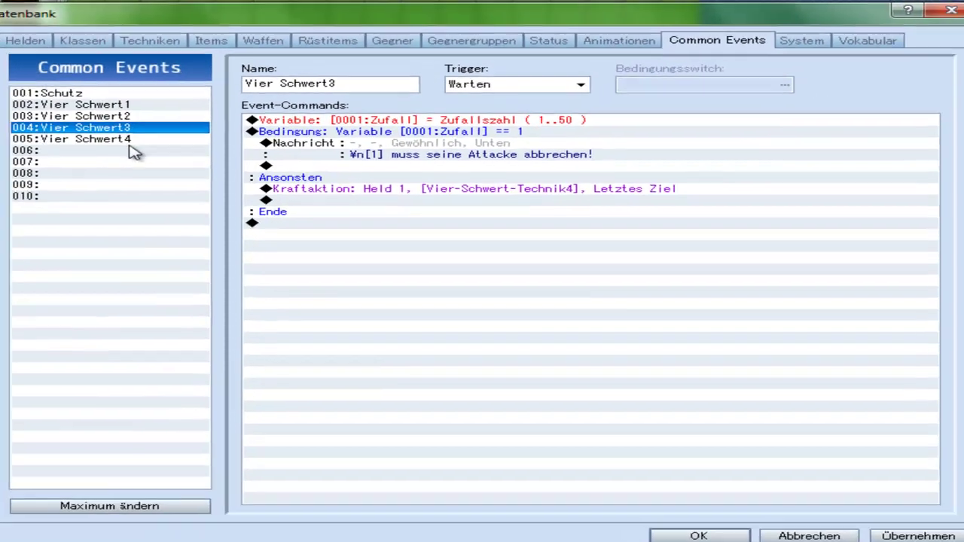
{"action": "left_click", "coordinate": [11, 187]}
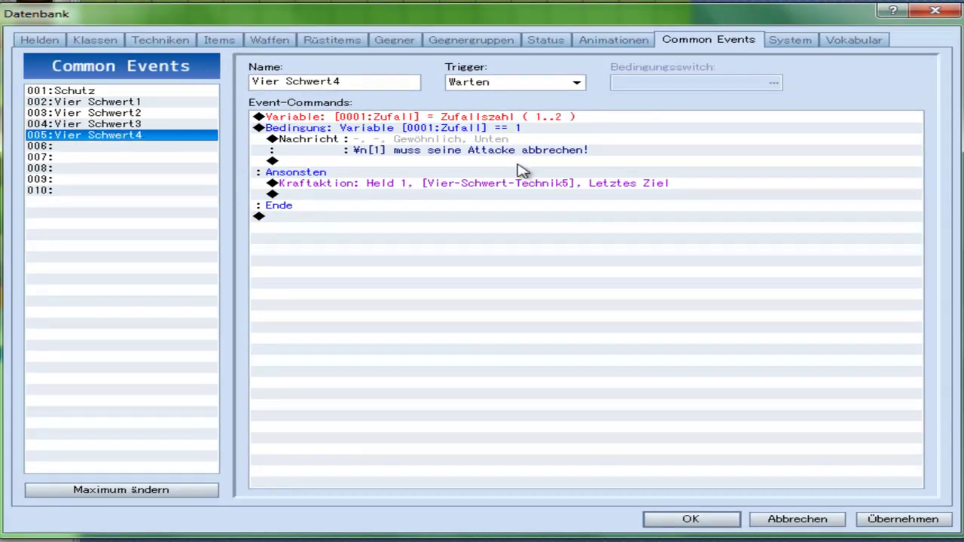
{"action": "left_click", "coordinate": [165, 41]}
{"action": "key", "text": "Down"}
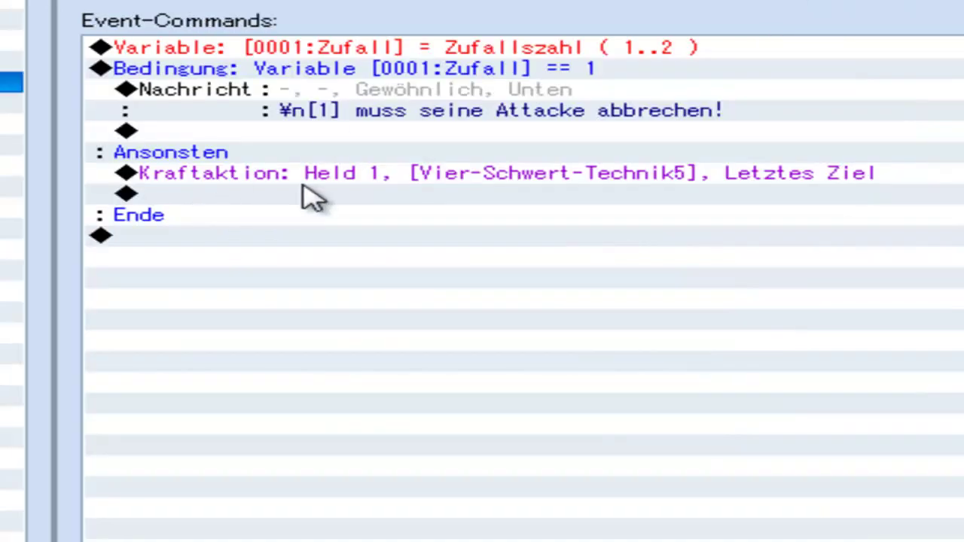
- Try a new Variable ändern command above the Zufall condition and check the variable selection for 0001:Zufall
{"action": "left_click", "coordinate": [491, 51]}
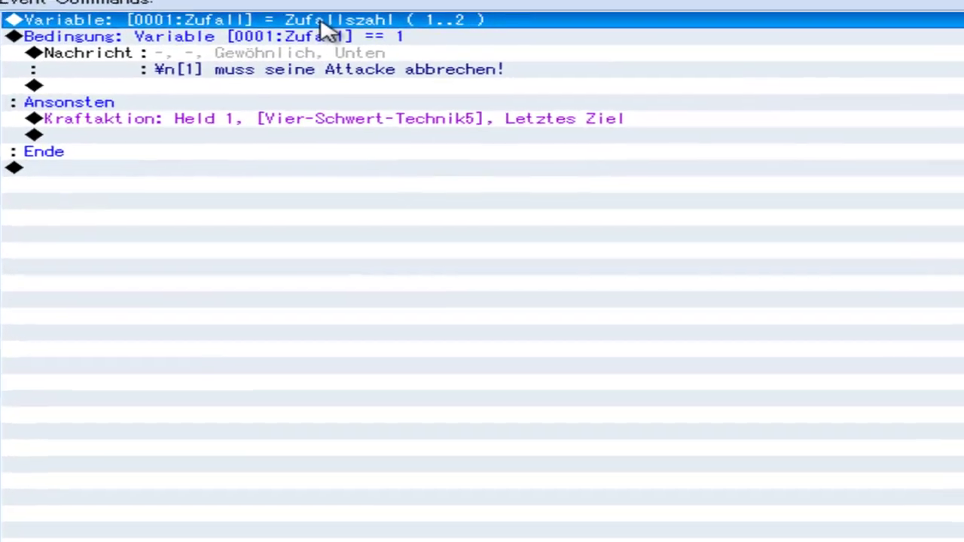
{"action": "double_click", "coordinate": [490, 49]}
{"action": "left_click", "coordinate": [790, 23]}
{"action": "double_click", "coordinate": [311, 30]}
{"action": "left_click", "coordinate": [177, 32]}
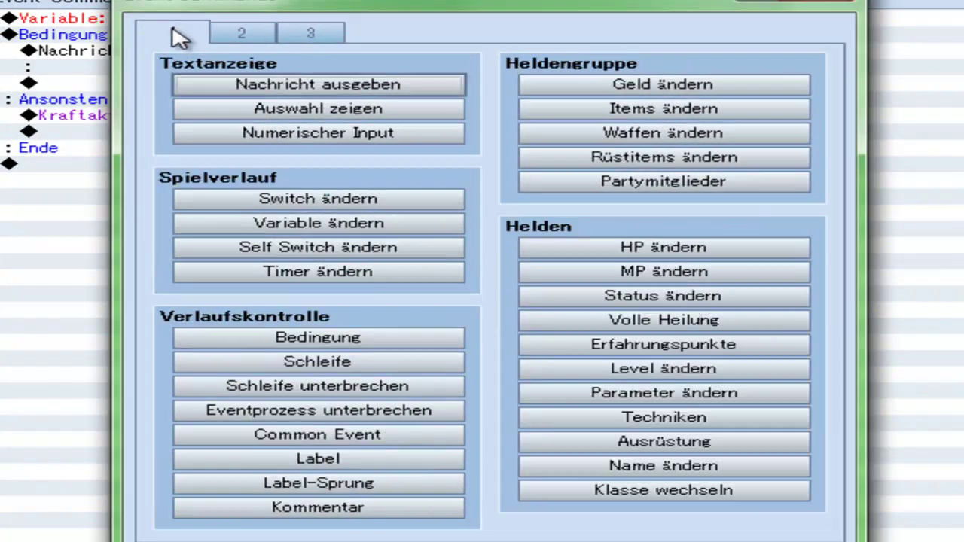
{"action": "left_click", "coordinate": [404, 224]}
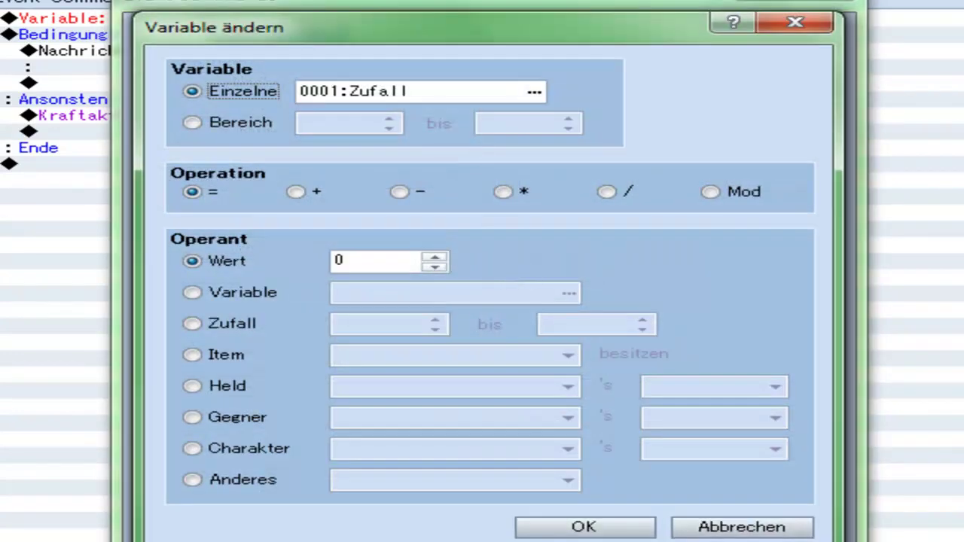
{"action": "left_click_drag", "start_coordinate": [564, 38], "coordinate": [825, 106]}
{"action": "left_click_drag", "start_coordinate": [766, 93], "coordinate": [429, 2]}
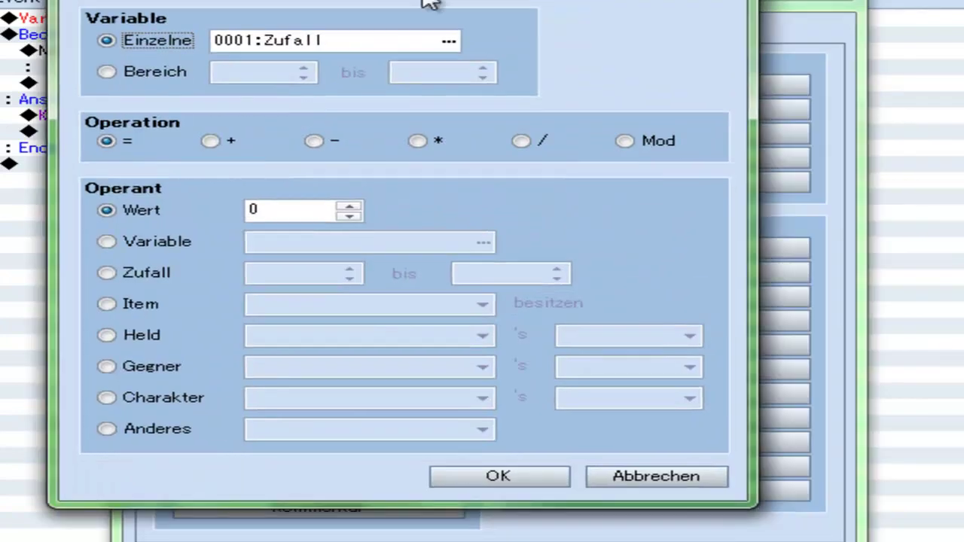
{"action": "left_click", "coordinate": [450, 43]}
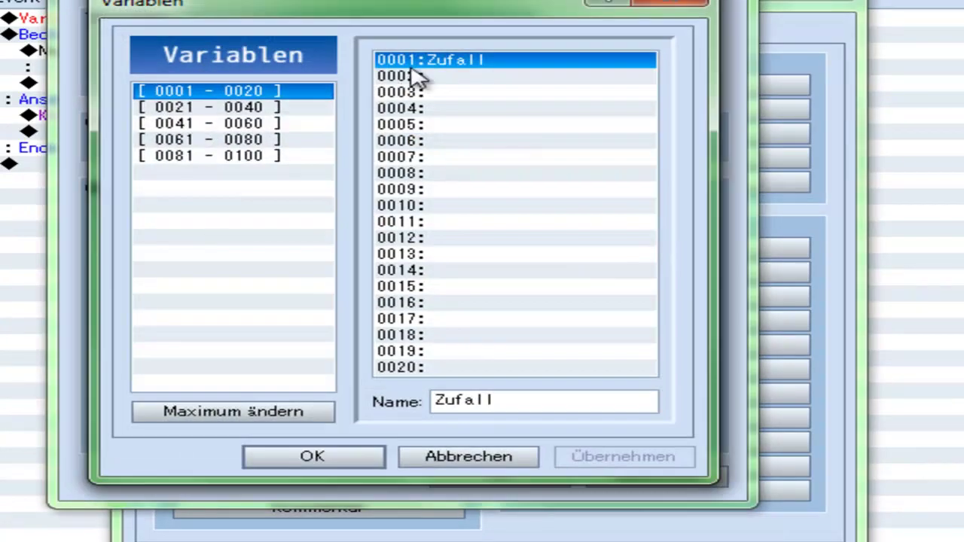
{"action": "left_click", "coordinate": [490, 456]}
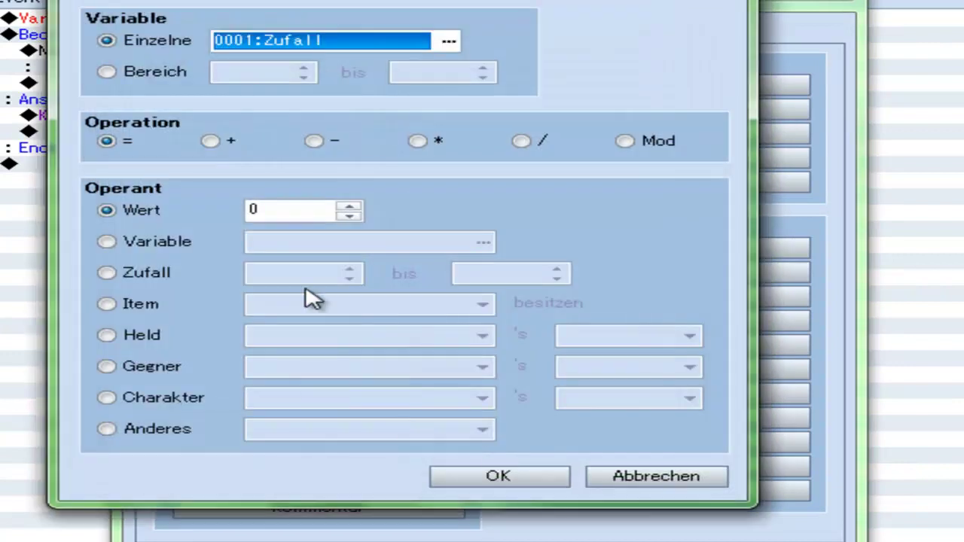
- Try the operand Zufall with the range 1 bis 2 for variable 0001:Zufall, and discard the command
{"action": "left_click", "coordinate": [121, 275]}
{"action": "double_click", "coordinate": [301, 273]}
{"action": "type", "text": "1"}
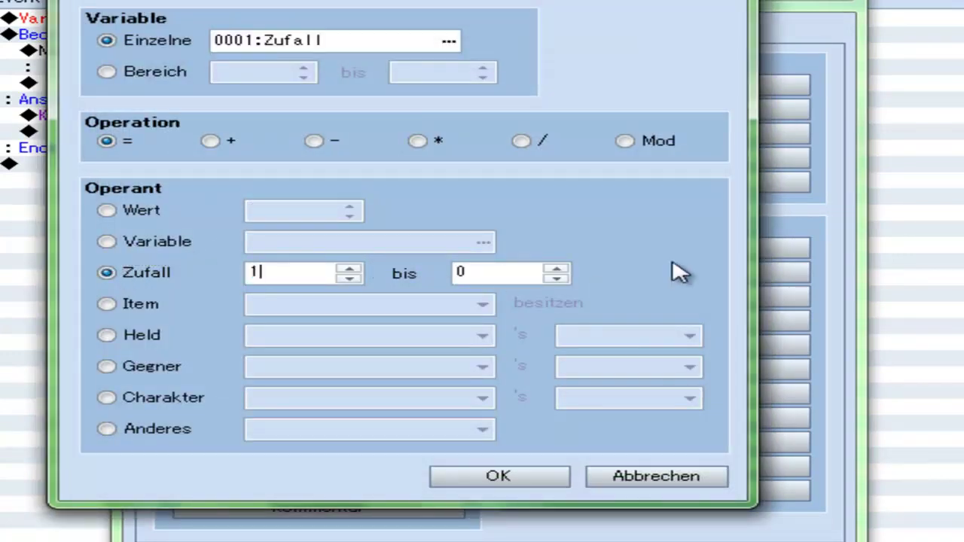
{"action": "double_click", "coordinate": [490, 271]}
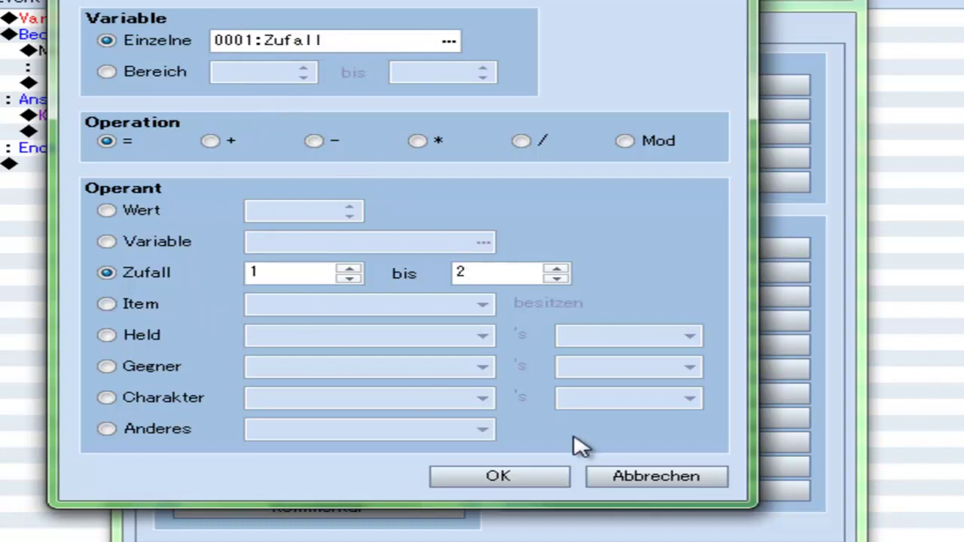
{"action": "left_click", "coordinate": [657, 479]}
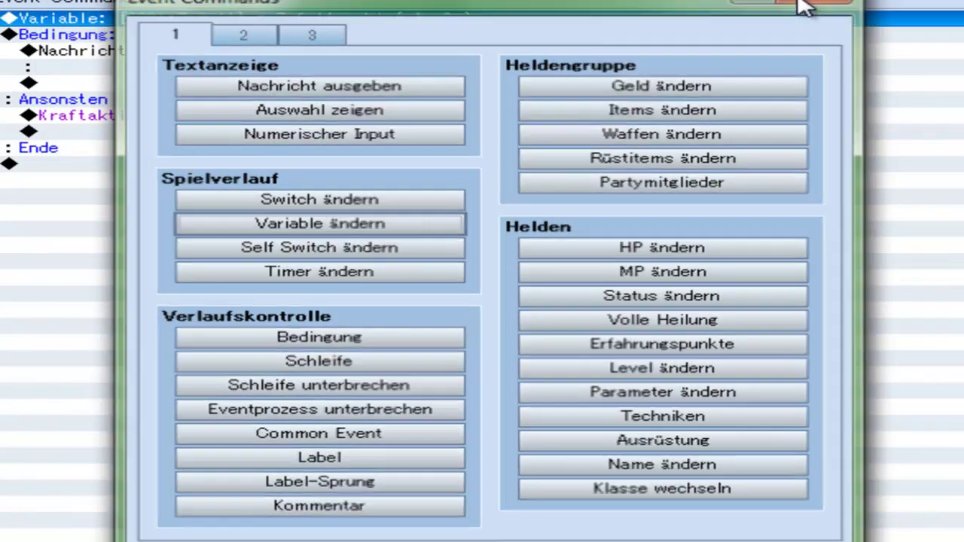
{"action": "left_click", "coordinate": [806, 4]}
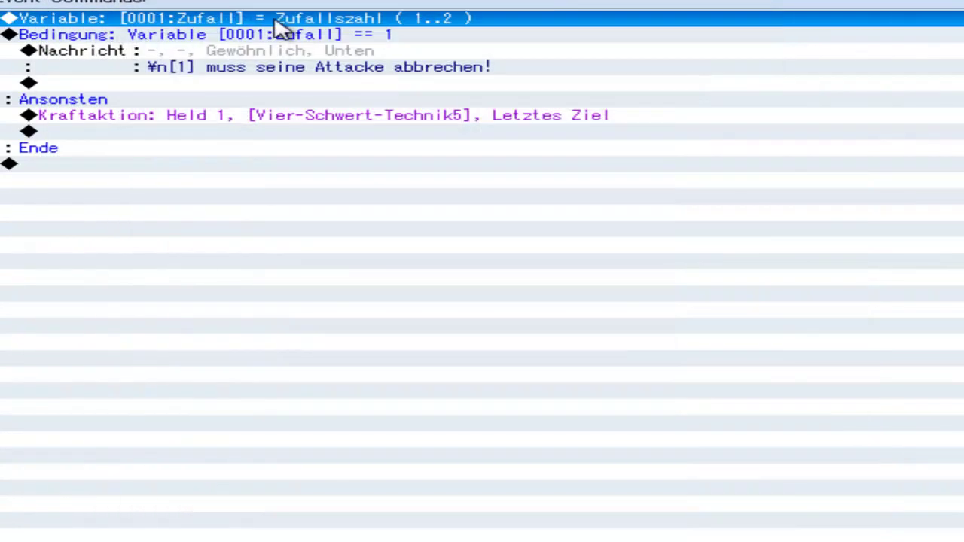
- Examine the abort message in the condition branch and the Vier-Schwert-Technik5 Kraftaktion in the Ansonsten branch
{"action": "left_click", "coordinate": [320, 53]}
{"action": "left_click", "coordinate": [315, 67]}
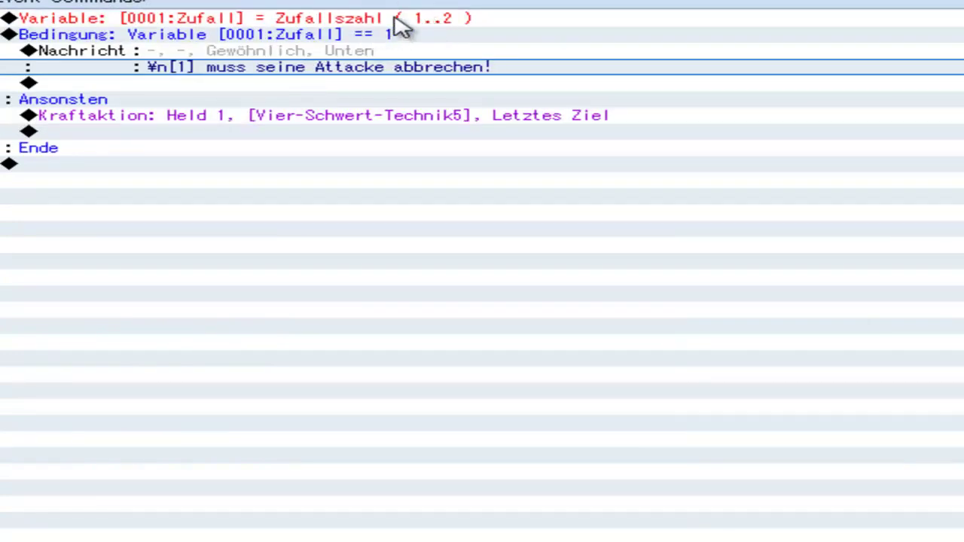
{"action": "left_click", "coordinate": [320, 50]}
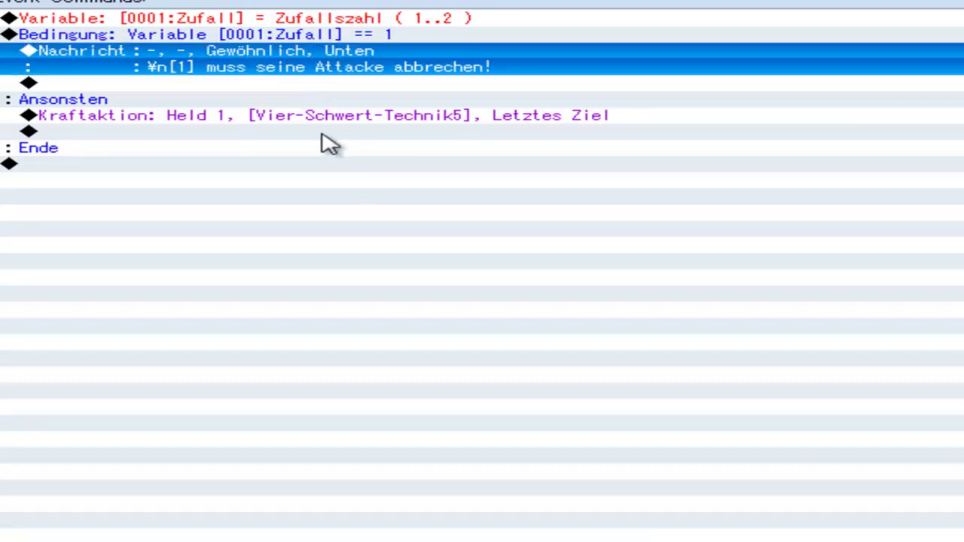
{"action": "left_click", "coordinate": [327, 121]}
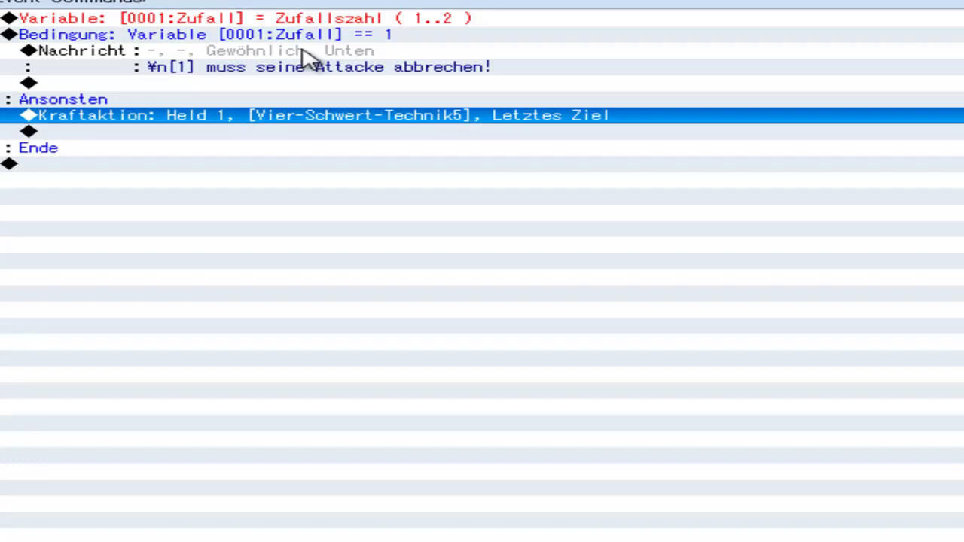
- Display the enemy 031:Slimeschutzschicht and inspect the Farbton setting of its Slime battle graphic
{"action": "double_click", "coordinate": [174, 121]}
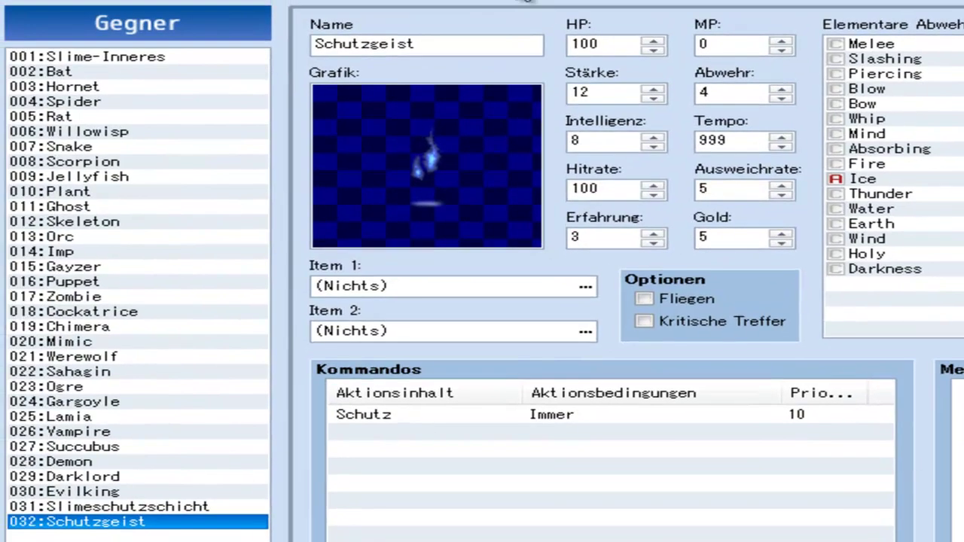
{"action": "left_click", "coordinate": [140, 509]}
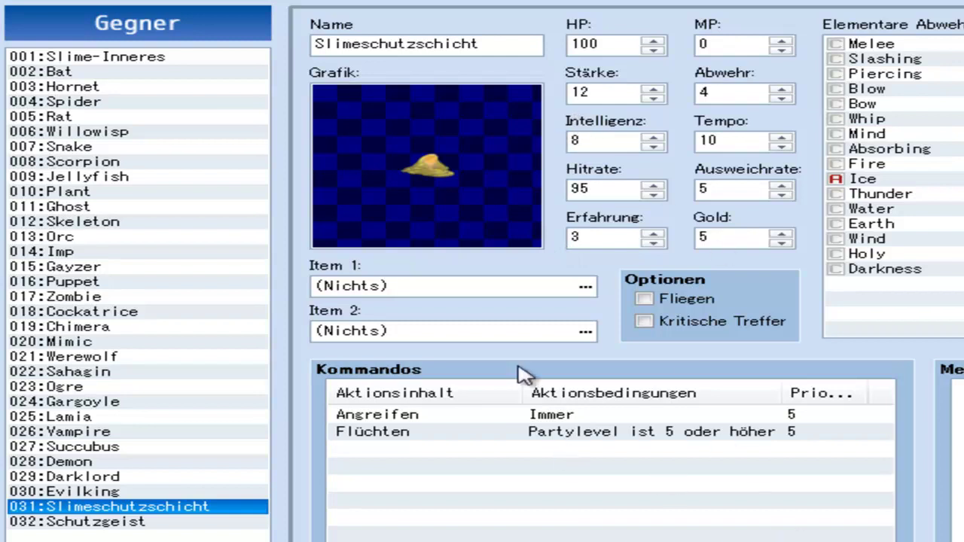
{"action": "left_click", "coordinate": [488, 135]}
{"action": "mouse_move", "coordinate": [847, 488]}
{"action": "left_mouse_down"}
{"action": "mouse_move", "coordinate": [757, 489]}
{"action": "mouse_move", "coordinate": [844, 493]}
{"action": "left_mouse_up"}
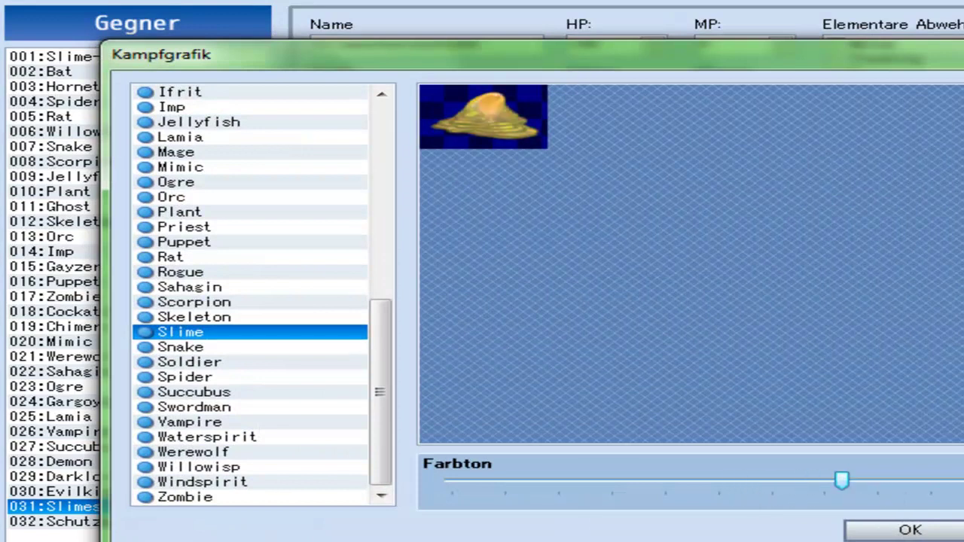
{"action": "left_click", "coordinate": [910, 530]}
- Set the Ausweichrate of enemy 032:Schutzgeist to 5
{"action": "left_click", "coordinate": [215, 527]}
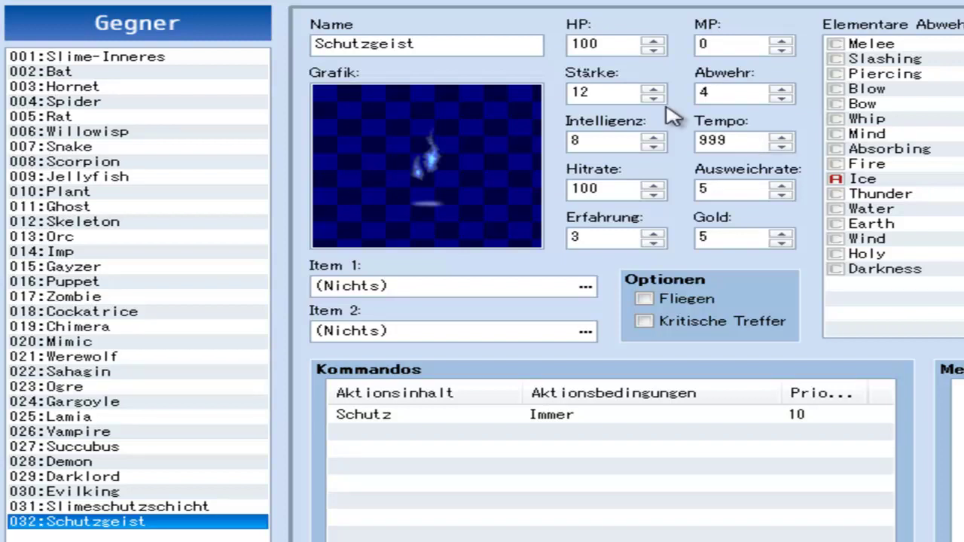
{"action": "double_click", "coordinate": [699, 187]}
{"action": "key", "text": "BackSpace"}
{"action": "type", "text": "5"}
- Inspect the conditions and priority of the Schutzgeist's attack, and display the settings of skill 083:Schutz
{"action": "double_click", "coordinate": [489, 426]}
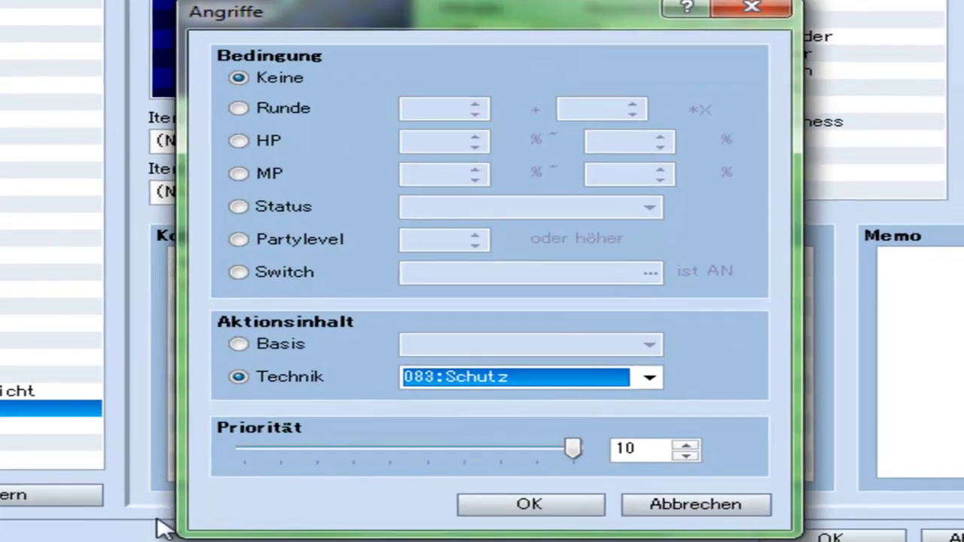
{"action": "left_click", "coordinate": [736, 505]}
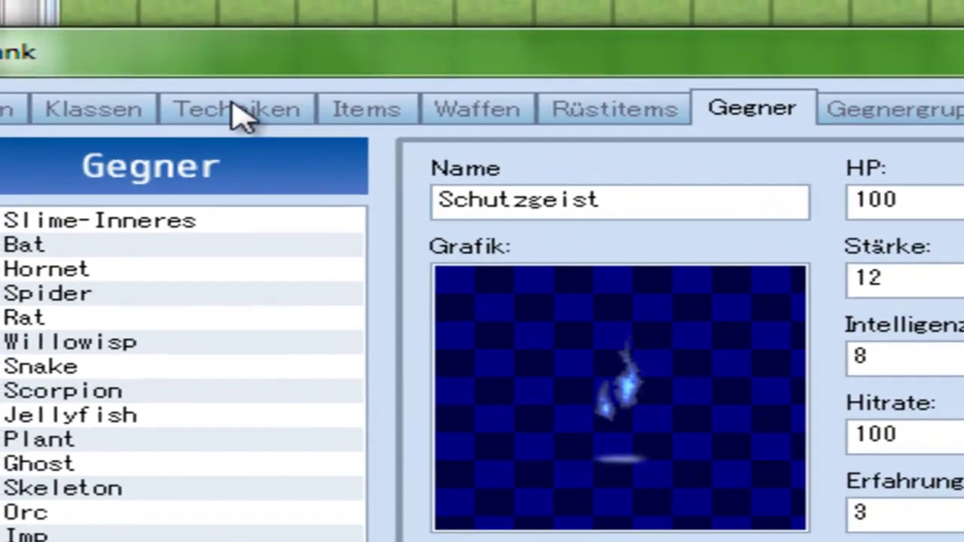
{"action": "left_click", "coordinate": [235, 107]}
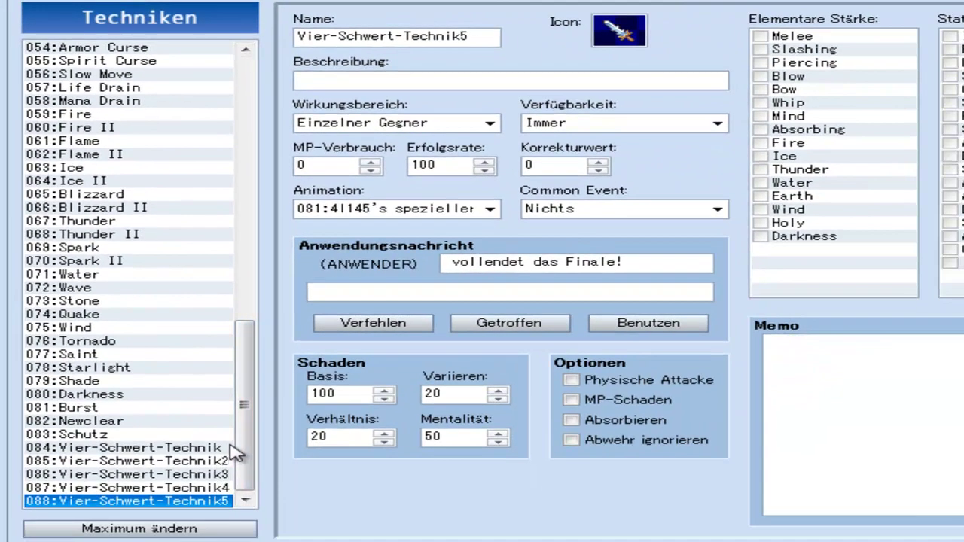
{"action": "left_click", "coordinate": [119, 434]}
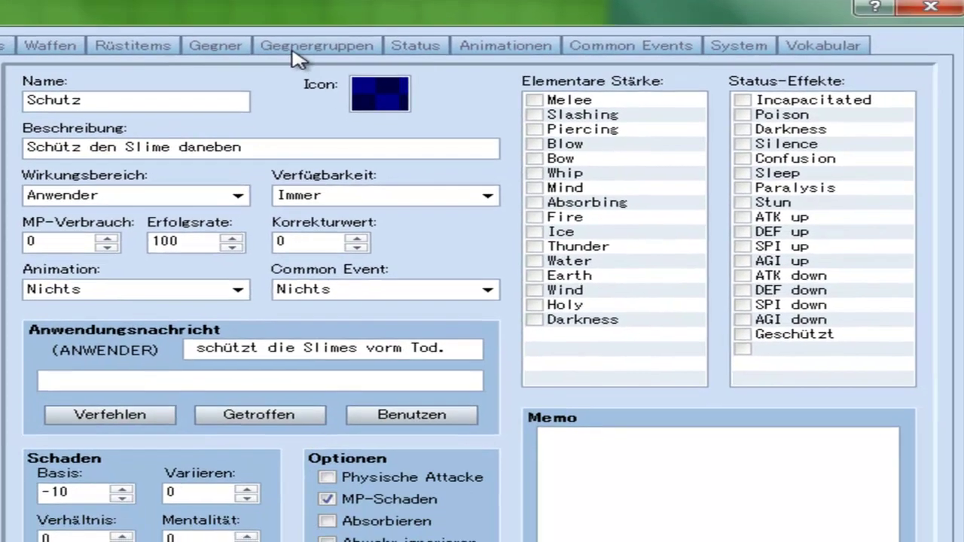
- Examine the Bedingung and commands of battle event page 1 for the enemy group with two Schutzgeister and Slimes
{"action": "left_click", "coordinate": [413, 142]}
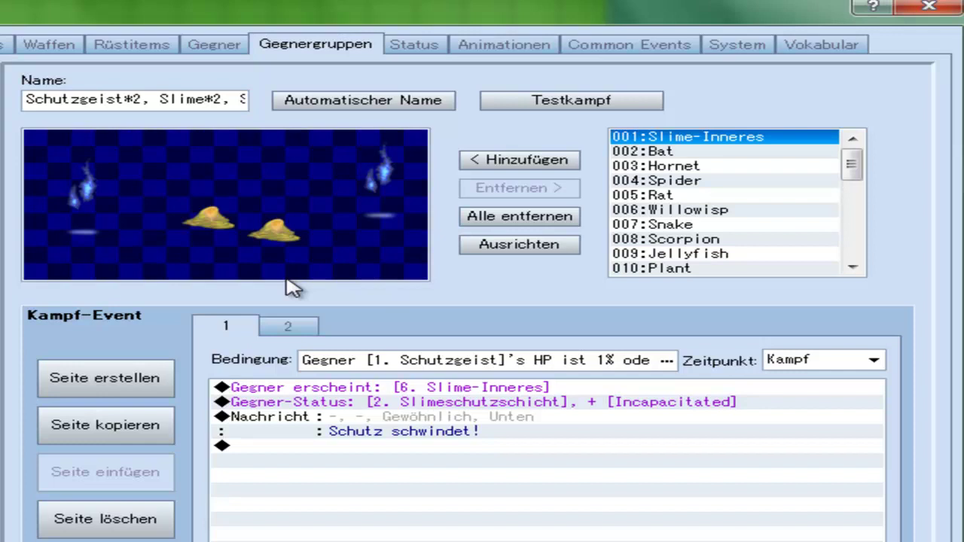
{"action": "left_click", "coordinate": [667, 360]}
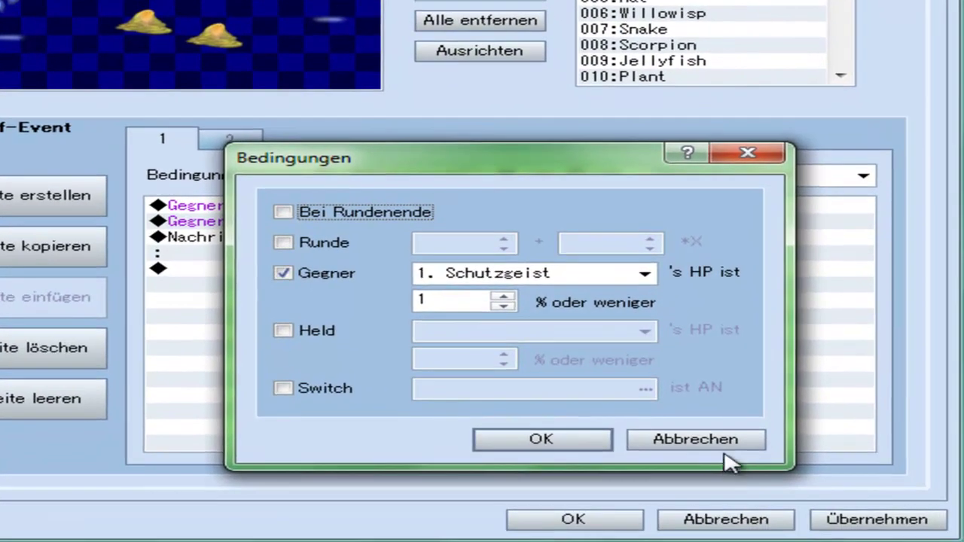
{"action": "left_click", "coordinate": [719, 441]}
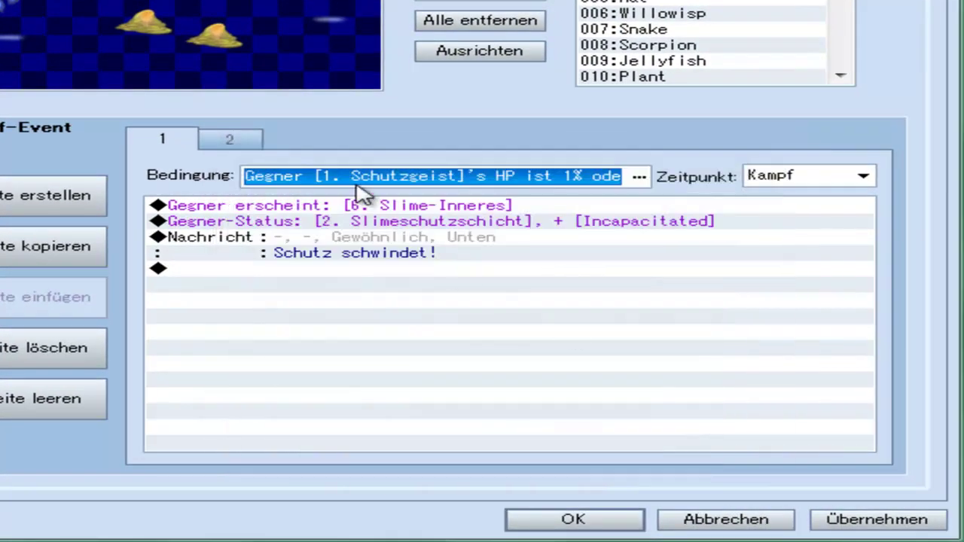
{"action": "left_click", "coordinate": [377, 207]}
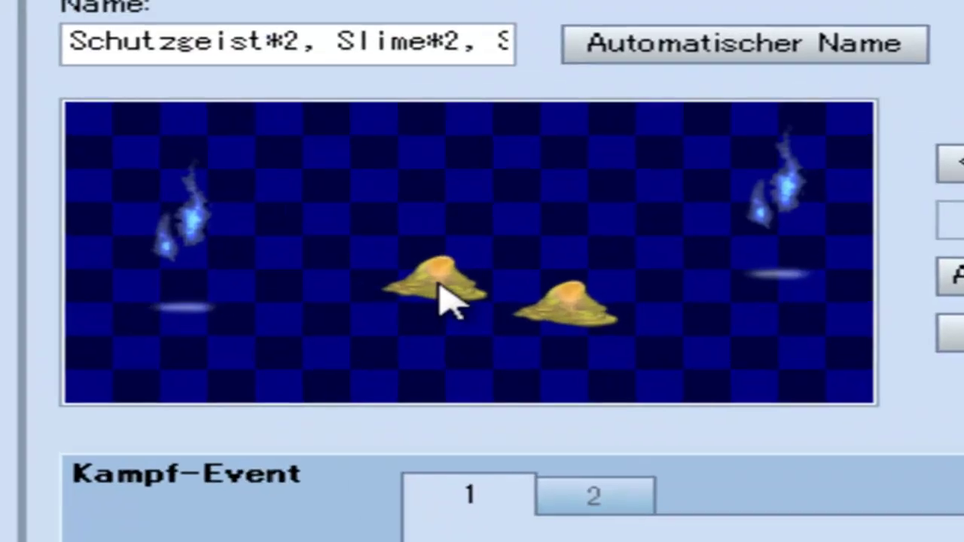
- Move the front Slimeschutzschicht aside, check the Unsichtbar option of the slime hidden behind it, and move the Slimeschutzschicht back
{"action": "left_click_drag", "start_coordinate": [150, 33], "coordinate": [130, 66]}
{"action": "left_click", "coordinate": [497, 290]}
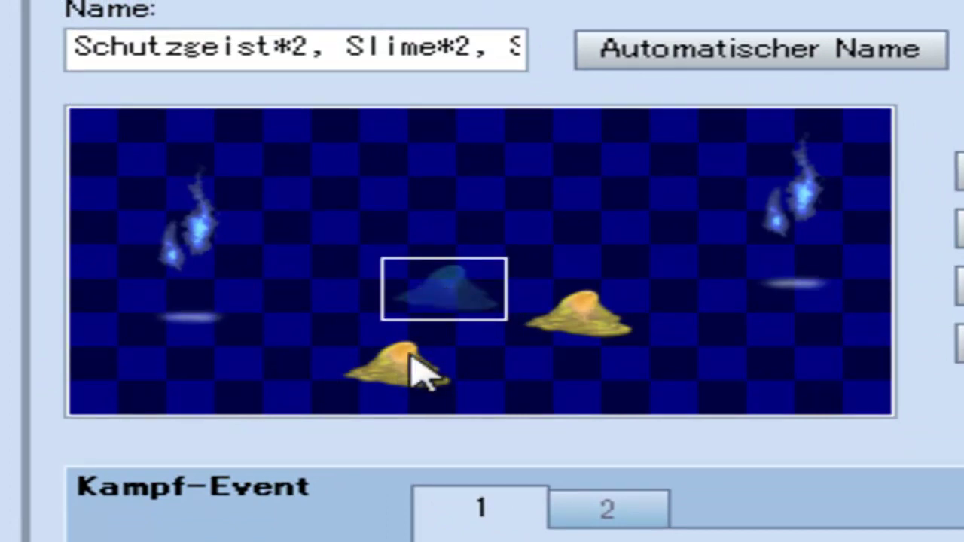
{"action": "right_click", "coordinate": [437, 290]}
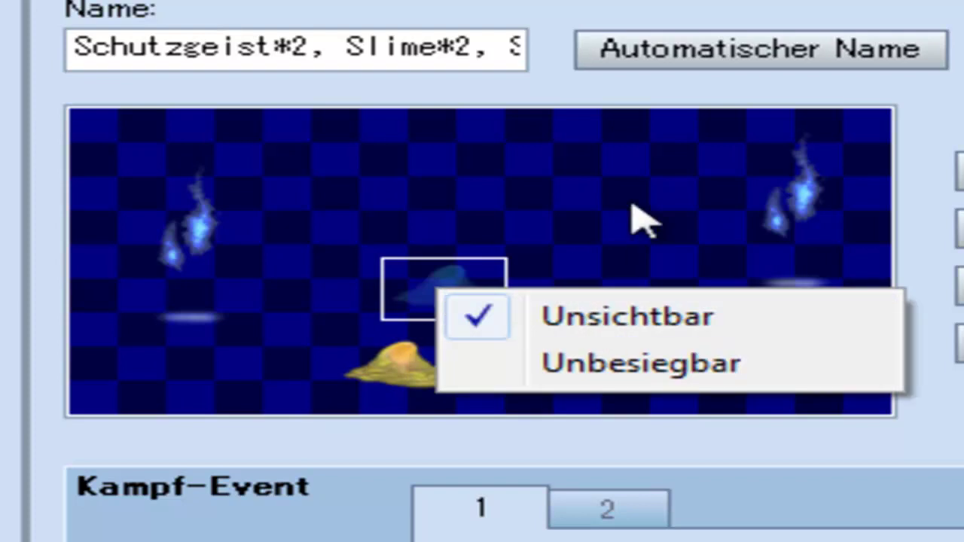
{"action": "left_click", "coordinate": [497, 316]}
{"action": "left_click_drag", "start_coordinate": [381, 376], "coordinate": [441, 309]}
{"action": "left_click", "coordinate": [489, 372]}
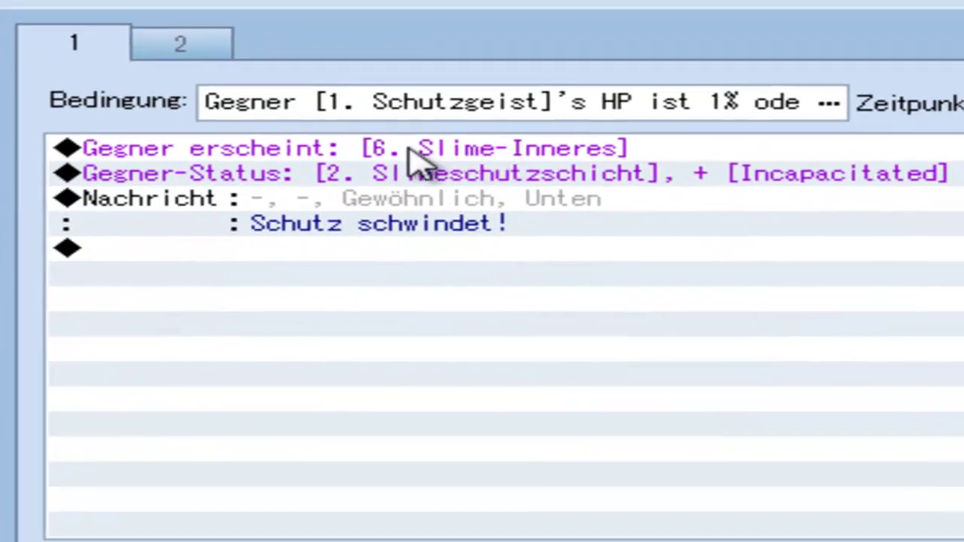
- On battle event page 1, set up a Gegner-Status ändern command that adds 001:Incapacitated to 2. Slimeschutzschicht, and discard it
{"action": "left_click", "coordinate": [413, 154]}
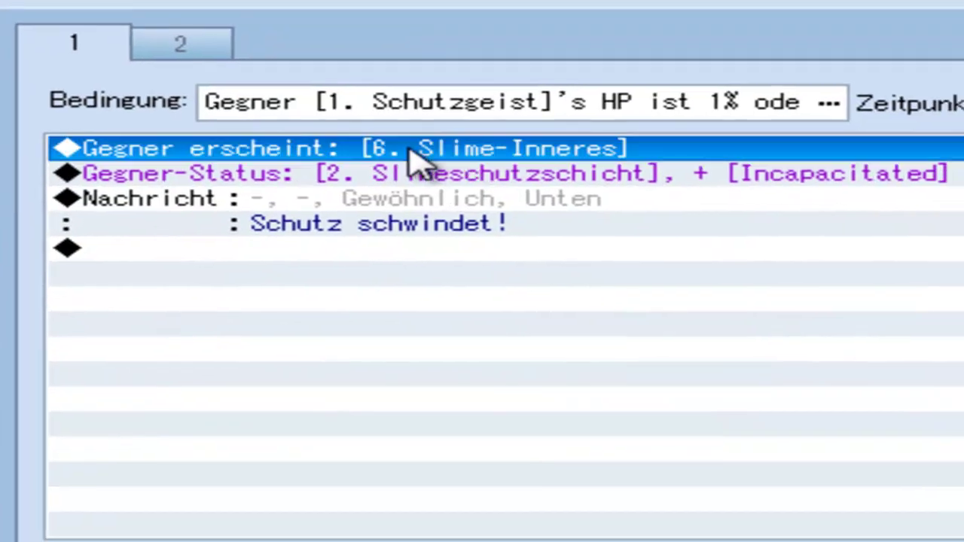
{"action": "left_click", "coordinate": [527, 174]}
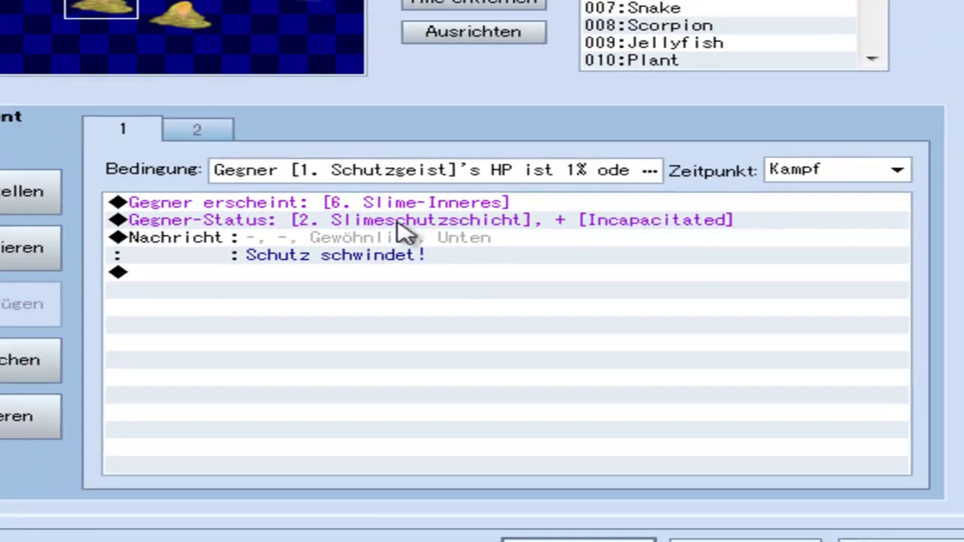
{"action": "double_click", "coordinate": [490, 181]}
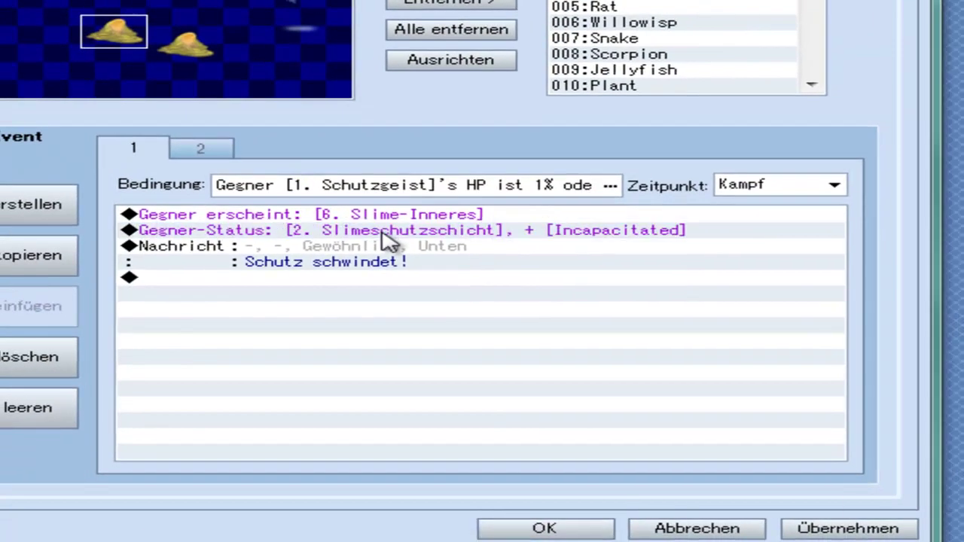
{"action": "left_click", "coordinate": [308, 5]}
{"action": "left_click", "coordinate": [645, 97]}
{"action": "left_click", "coordinate": [430, 210]}
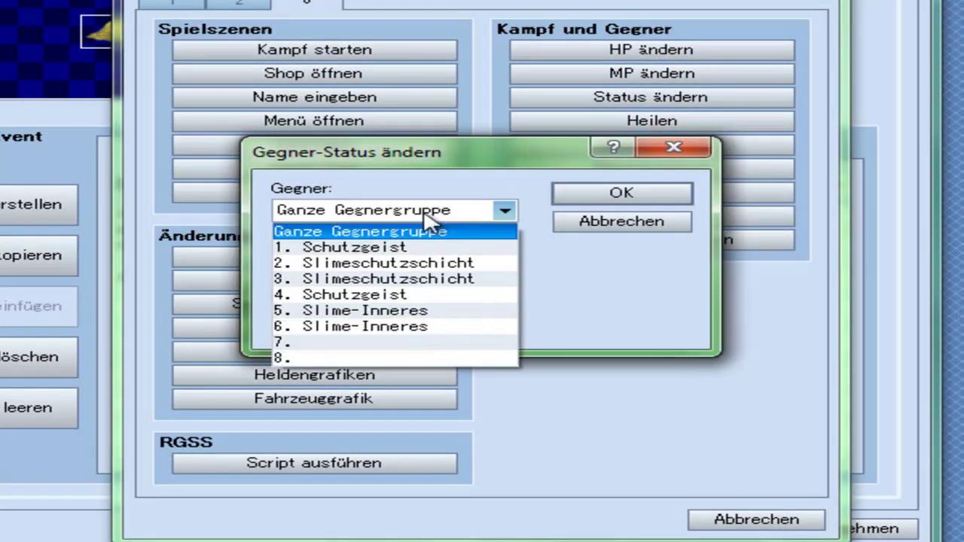
{"action": "left_click", "coordinate": [410, 270]}
{"action": "left_click", "coordinate": [459, 273]}
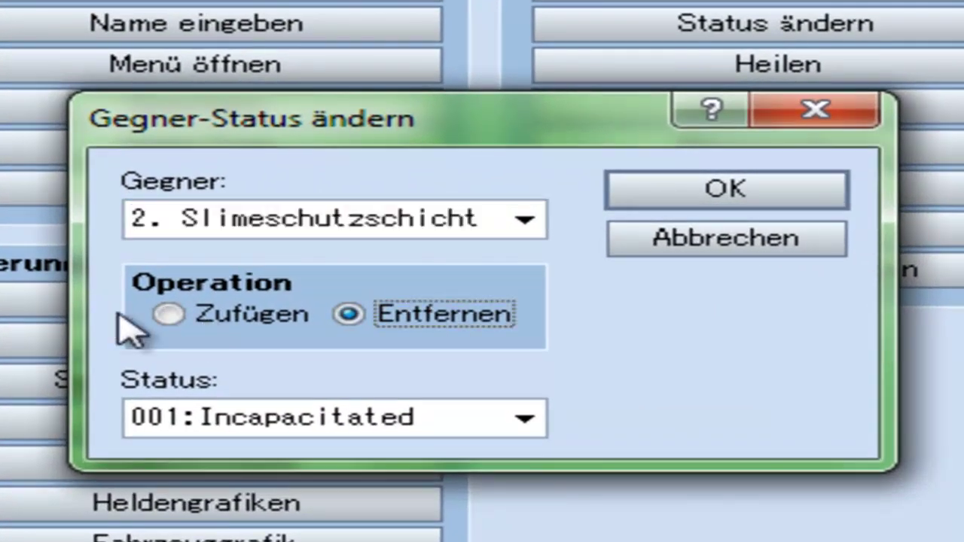
{"action": "left_click", "coordinate": [188, 310]}
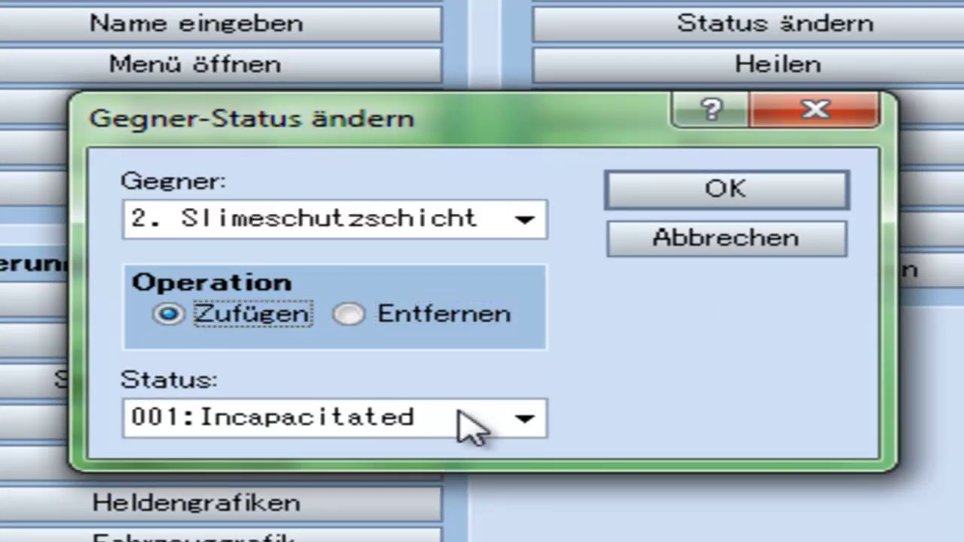
{"action": "left_click", "coordinate": [459, 425]}
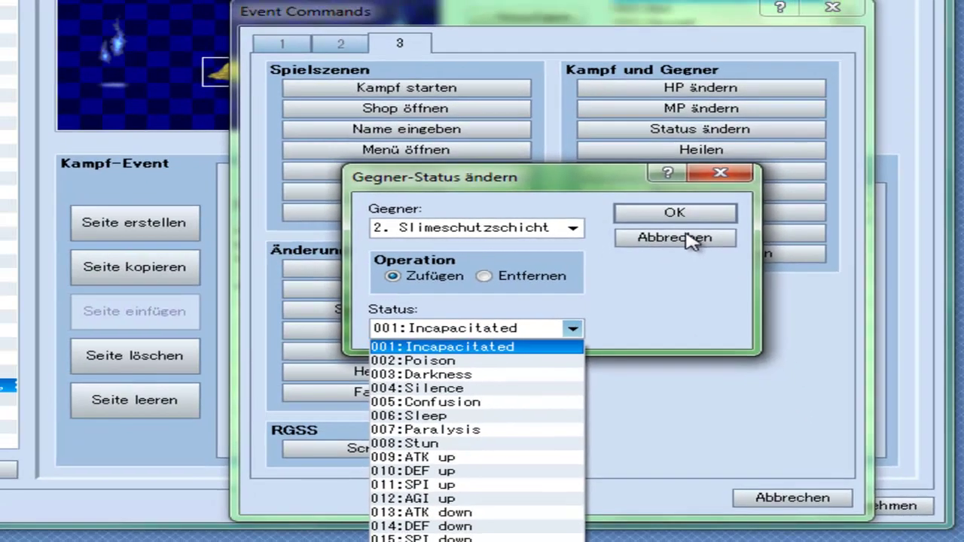
{"action": "key", "text": "Return"}
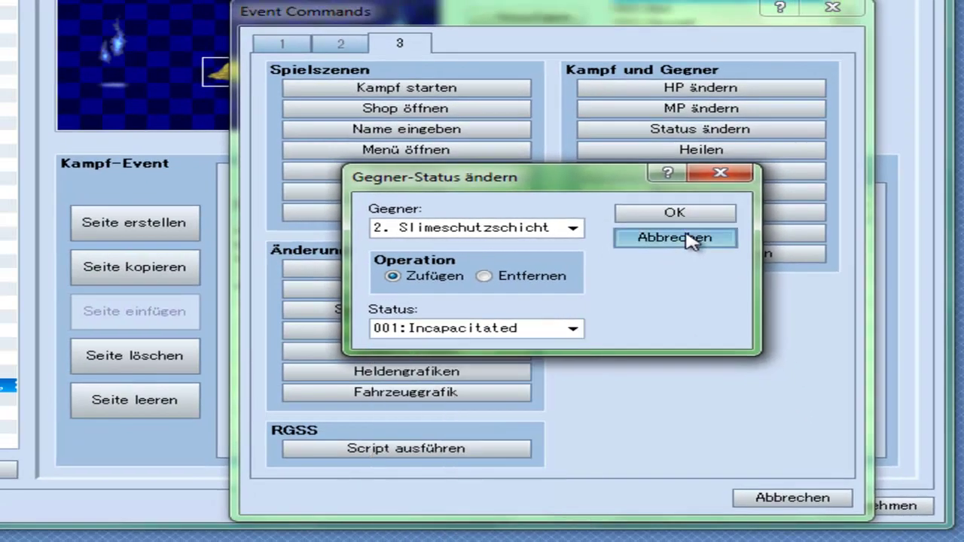
{"action": "key", "text": "Return"}
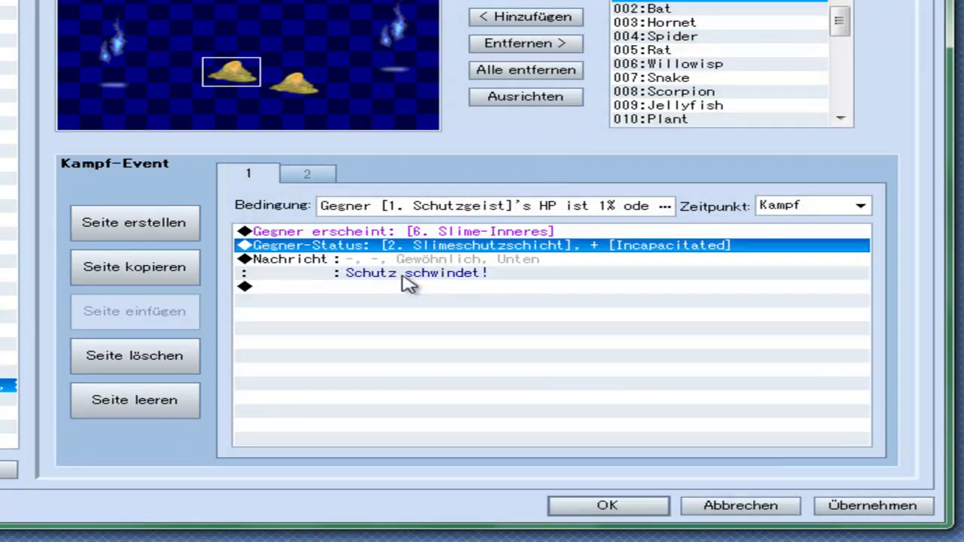
{"action": "left_click", "coordinate": [358, 274]}
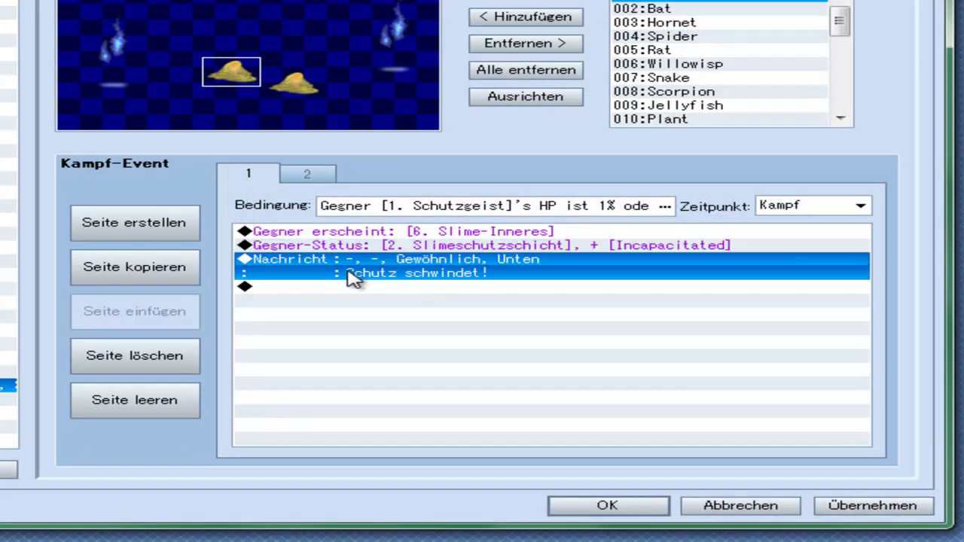
- Move the front Slimeschutzschicht aside, check the Unsichtbar and Unbesiegbar options of it and the hidden slime, and move it back over the slime
{"action": "left_click_drag", "start_coordinate": [231, 71], "coordinate": [233, 83]}
{"action": "left_click", "coordinate": [230, 72]}
{"action": "left_click", "coordinate": [225, 118]}
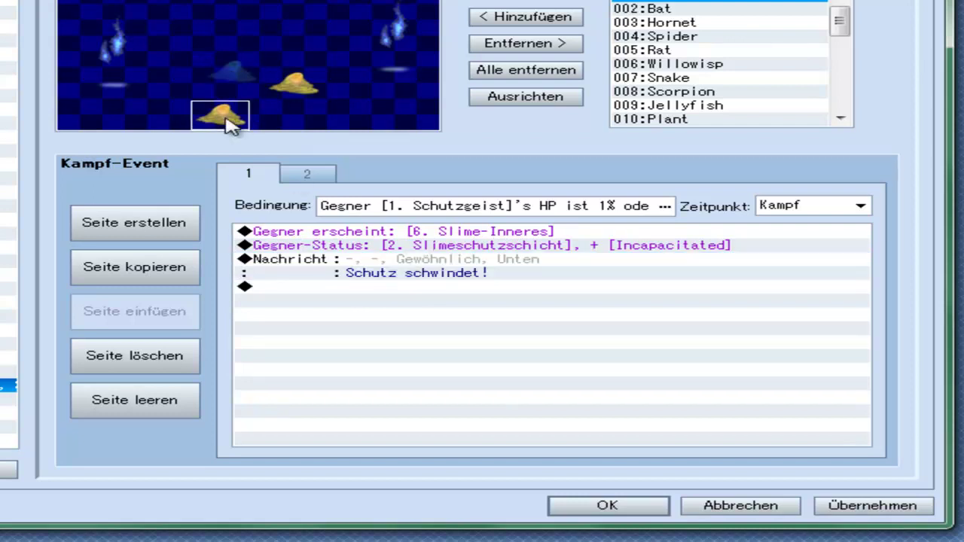
{"action": "left_click", "coordinate": [235, 72]}
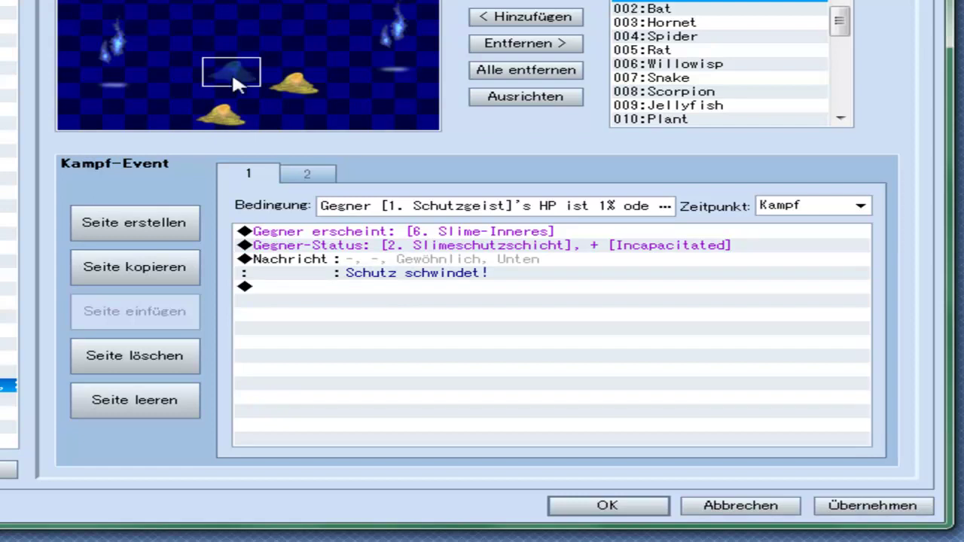
{"action": "right_click", "coordinate": [235, 73]}
{"action": "left_click", "coordinate": [151, 80]}
{"action": "left_click", "coordinate": [224, 118]}
{"action": "right_click", "coordinate": [222, 114]}
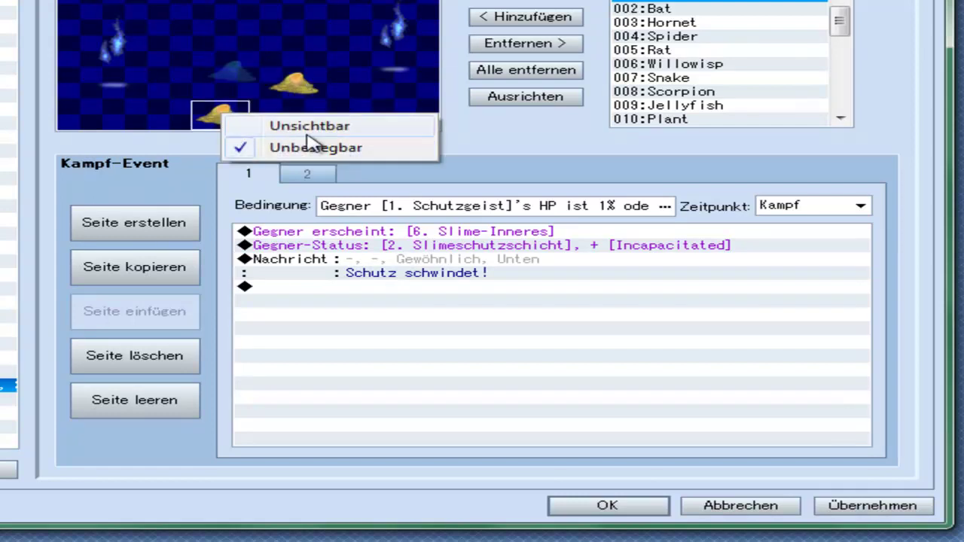
{"action": "left_click", "coordinate": [165, 78]}
{"action": "left_click_drag", "start_coordinate": [226, 118], "coordinate": [237, 85]}
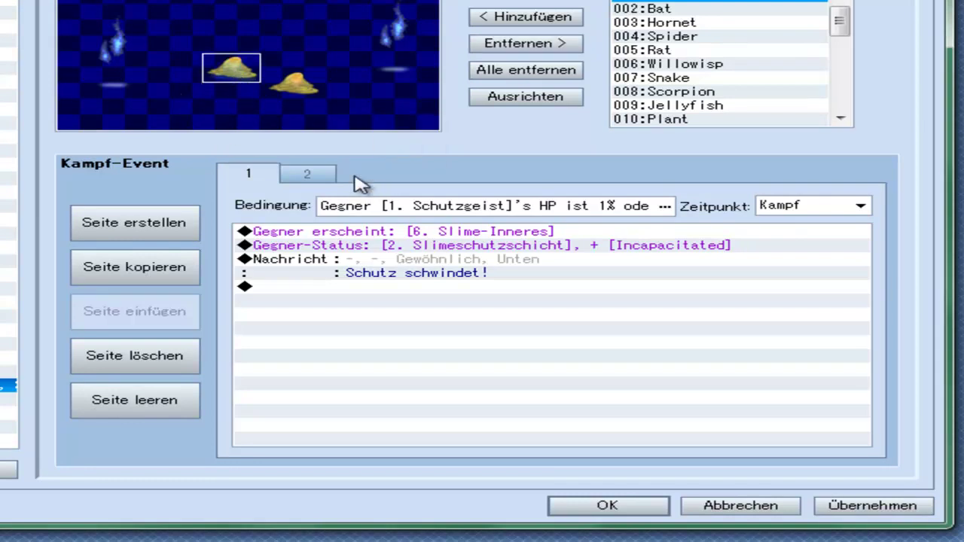
- On battle event page 2, set up an Erscheinung command for 5. Slime-Inneres, and discard it
{"action": "left_click", "coordinate": [307, 174]}
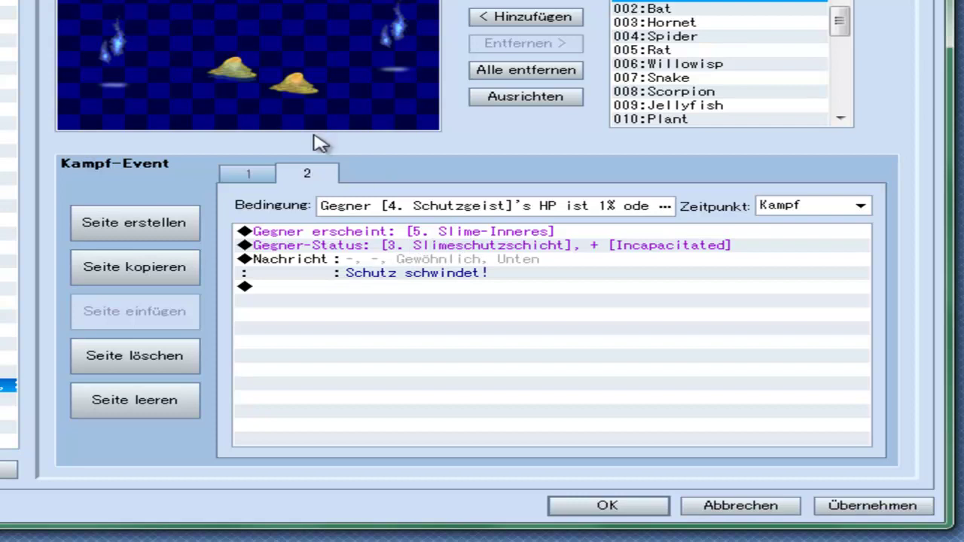
{"action": "mouse_move", "coordinate": [295, 90]}
{"action": "left_mouse_down"}
{"action": "mouse_move", "coordinate": [305, 113]}
{"action": "mouse_move", "coordinate": [313, 88]}
{"action": "mouse_move", "coordinate": [301, 88]}
{"action": "left_mouse_up"}
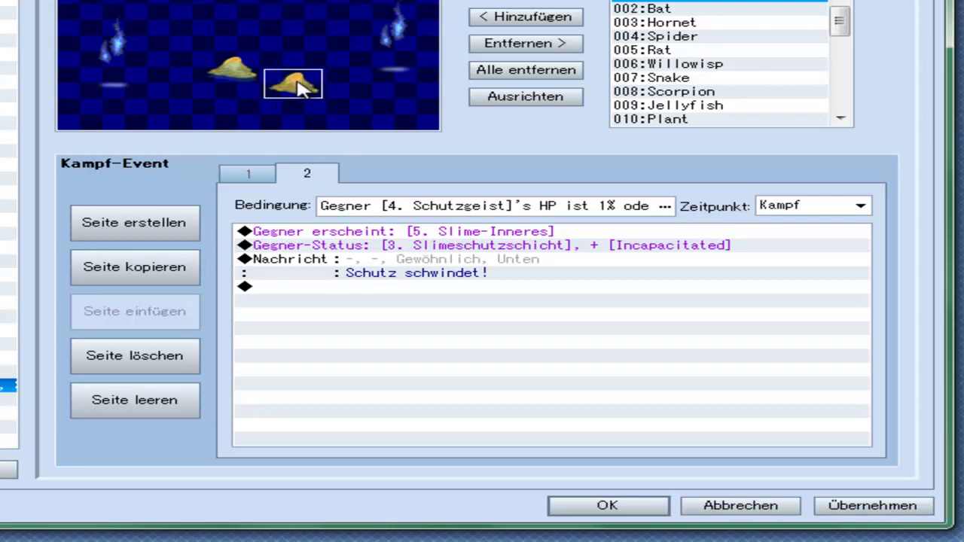
{"action": "left_click", "coordinate": [488, 230]}
{"action": "key", "text": "Insert"}
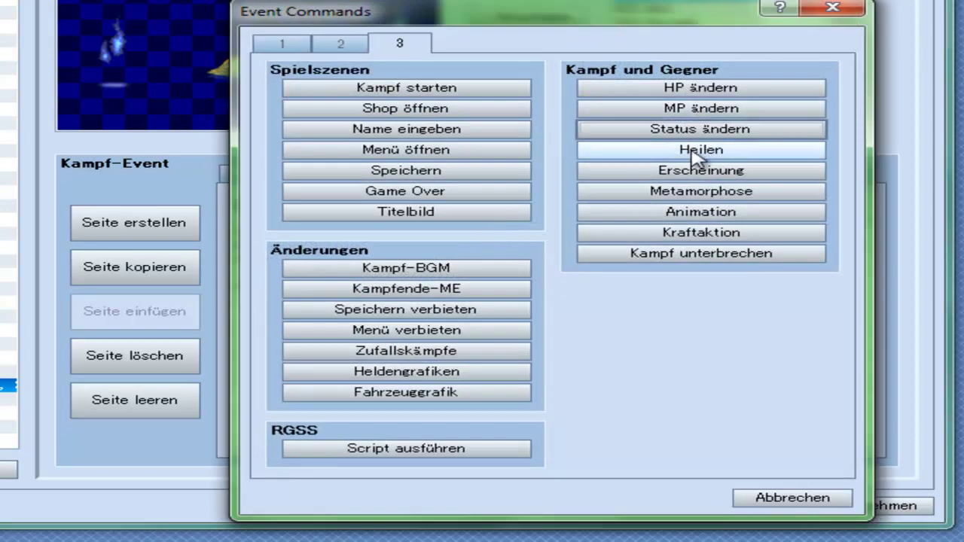
{"action": "left_click", "coordinate": [674, 175]}
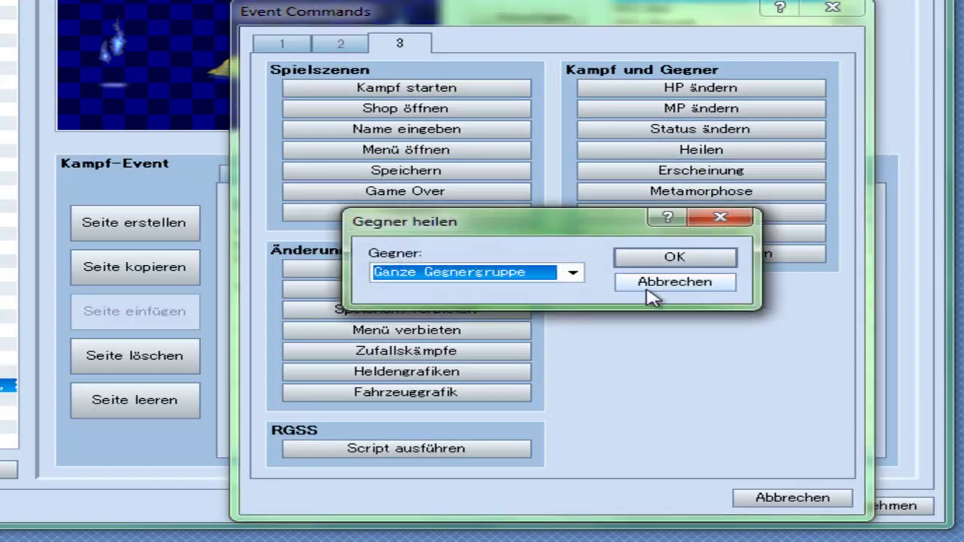
{"action": "left_click", "coordinate": [647, 279]}
{"action": "left_click", "coordinate": [696, 174]}
{"action": "left_click", "coordinate": [499, 278]}
{"action": "left_click", "coordinate": [479, 361]}
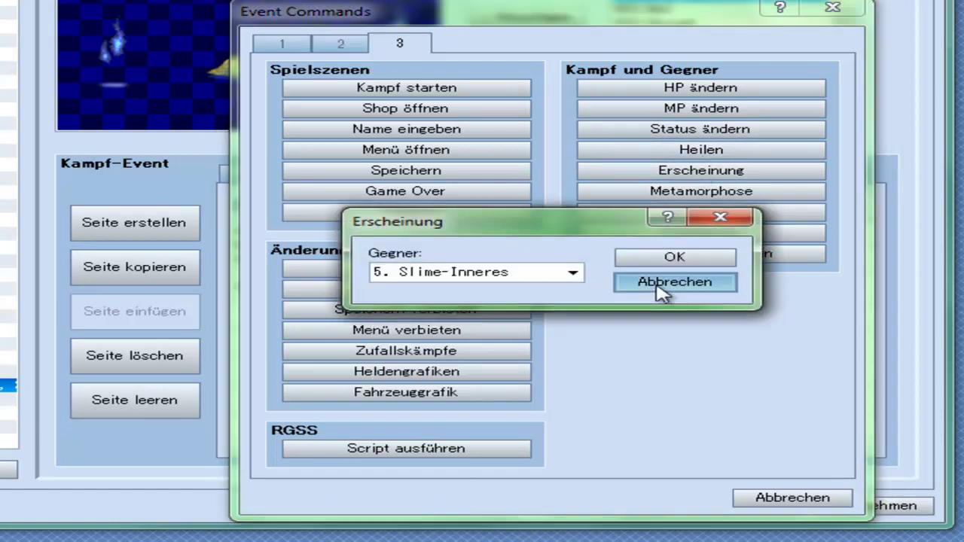
{"action": "left_click", "coordinate": [663, 284]}
{"action": "left_click", "coordinate": [780, 500]}
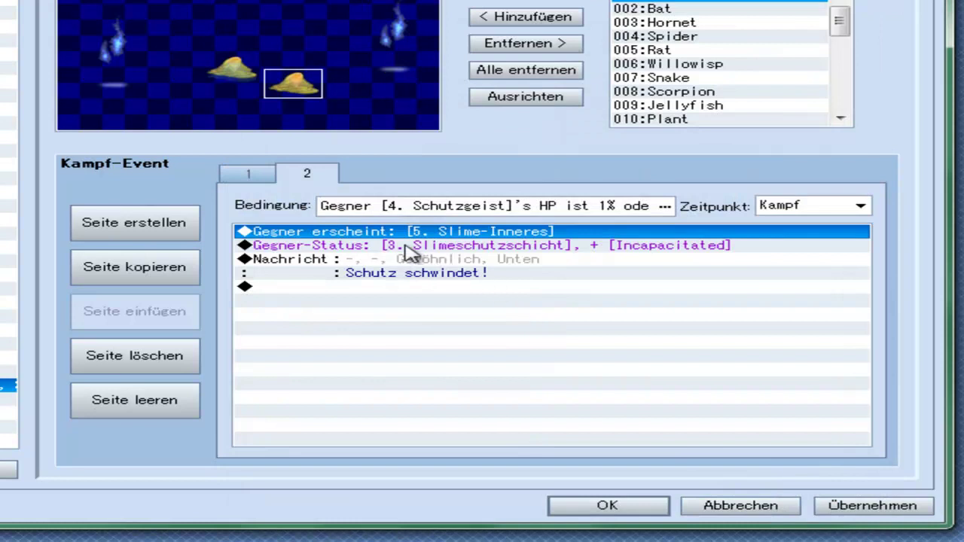
- Examine the Gegner-Status and Nachricht commands of battle event page 2
{"action": "left_click", "coordinate": [403, 260]}
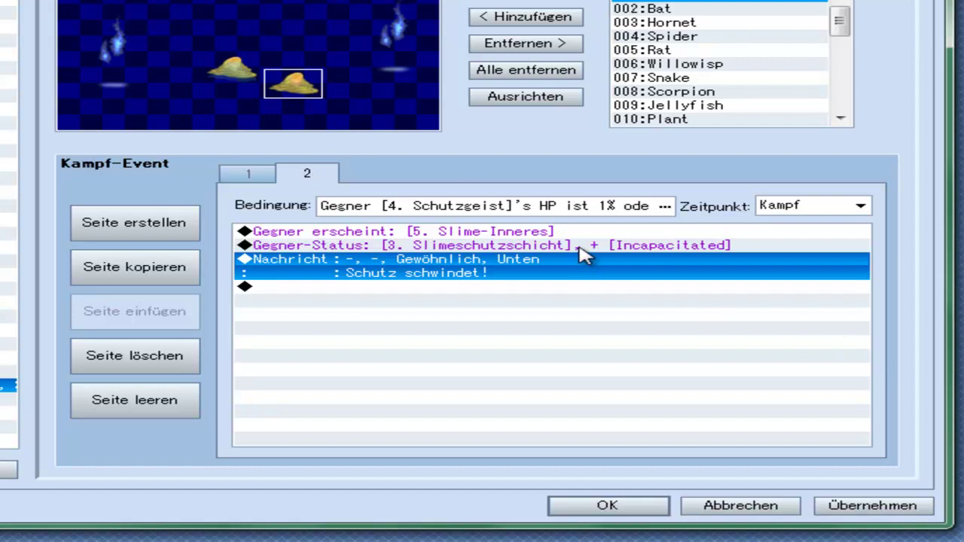
{"action": "left_click", "coordinate": [449, 247]}
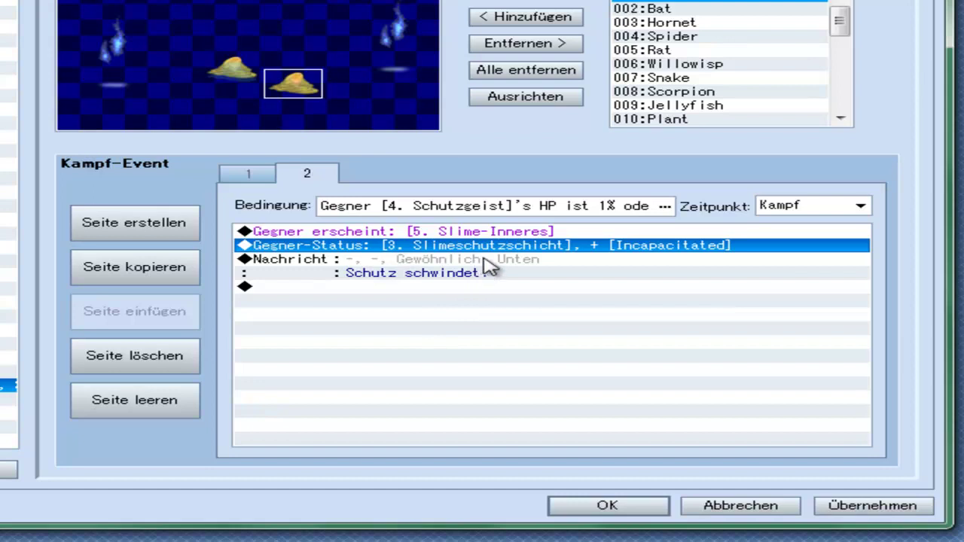
{"action": "left_click", "coordinate": [413, 265]}
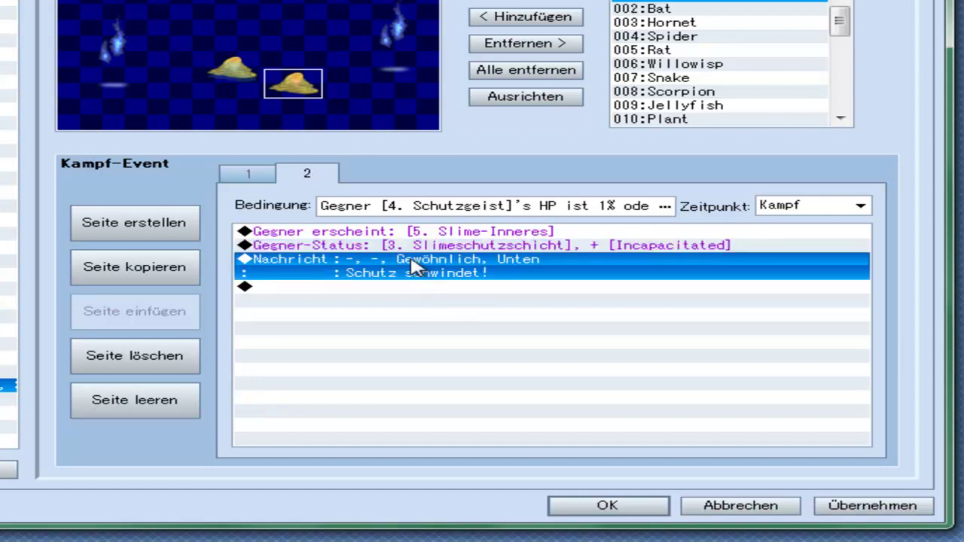